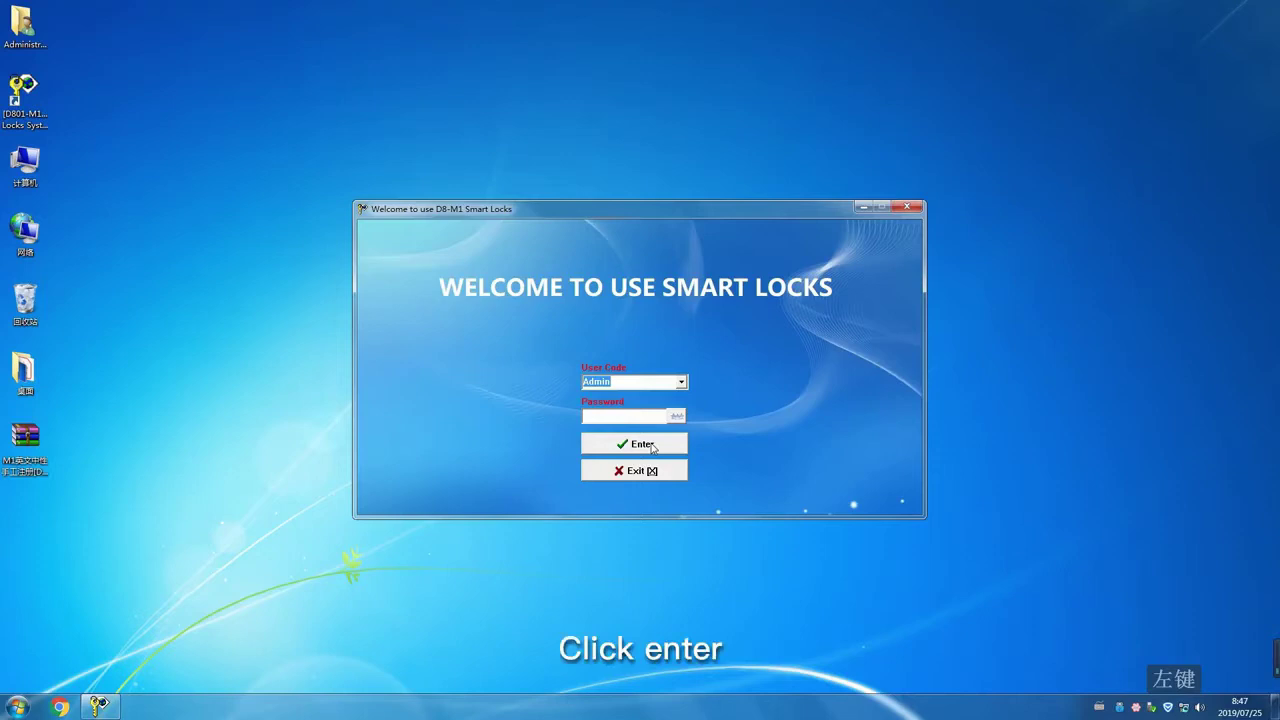
# Log in to D8-M1 Smart Locks with the Admin user code.
pyautogui.click(651, 447)
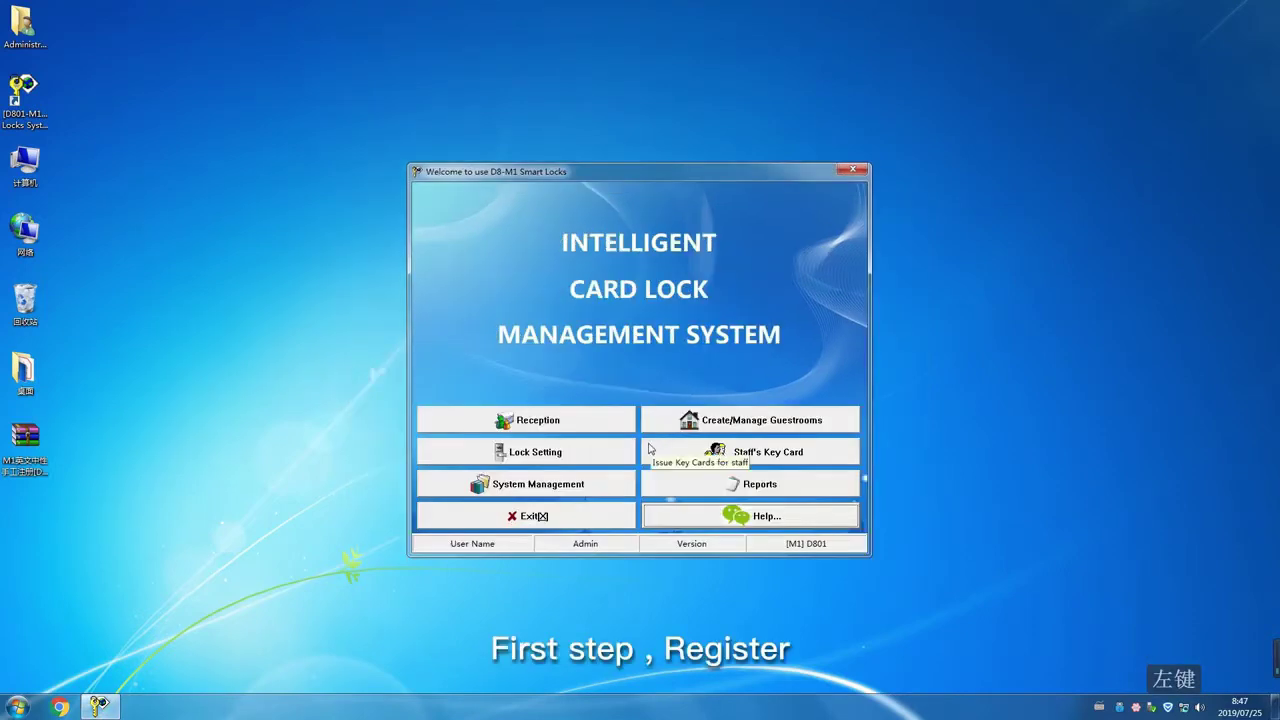
# Save 2233 as the hotel name under System Management registration.
pyautogui.click(568, 486)
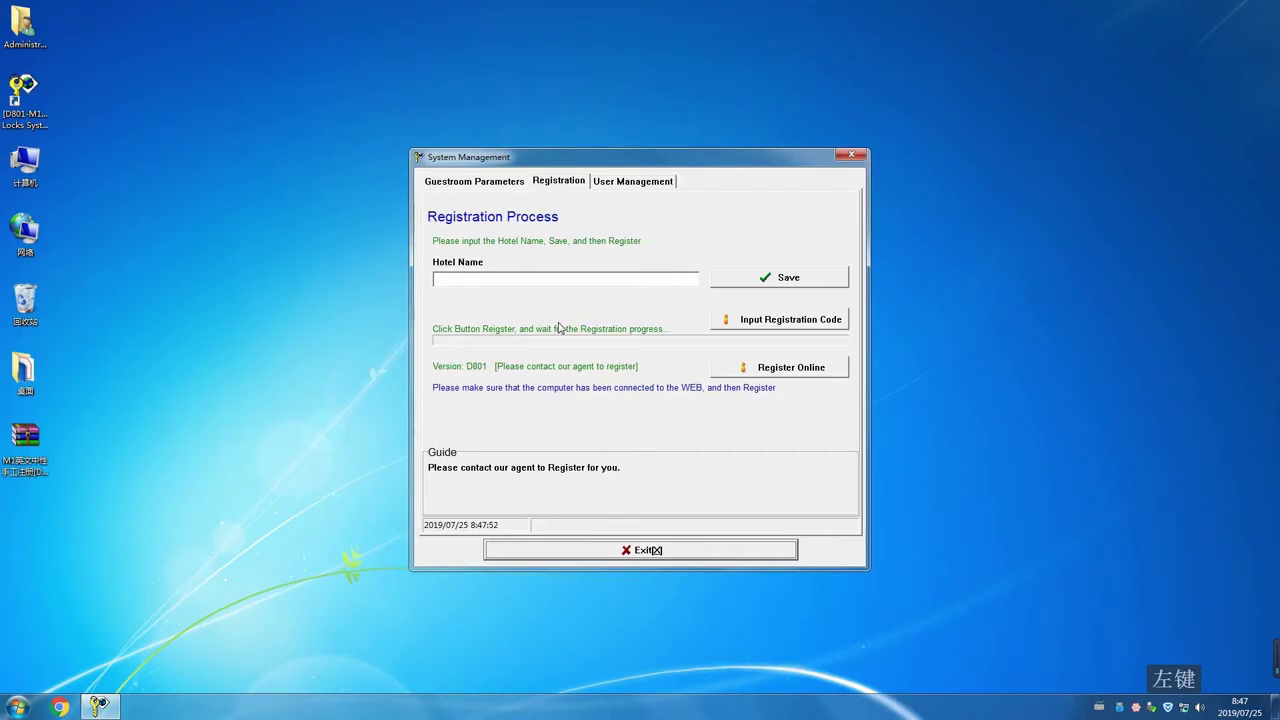
pyautogui.click(553, 278)
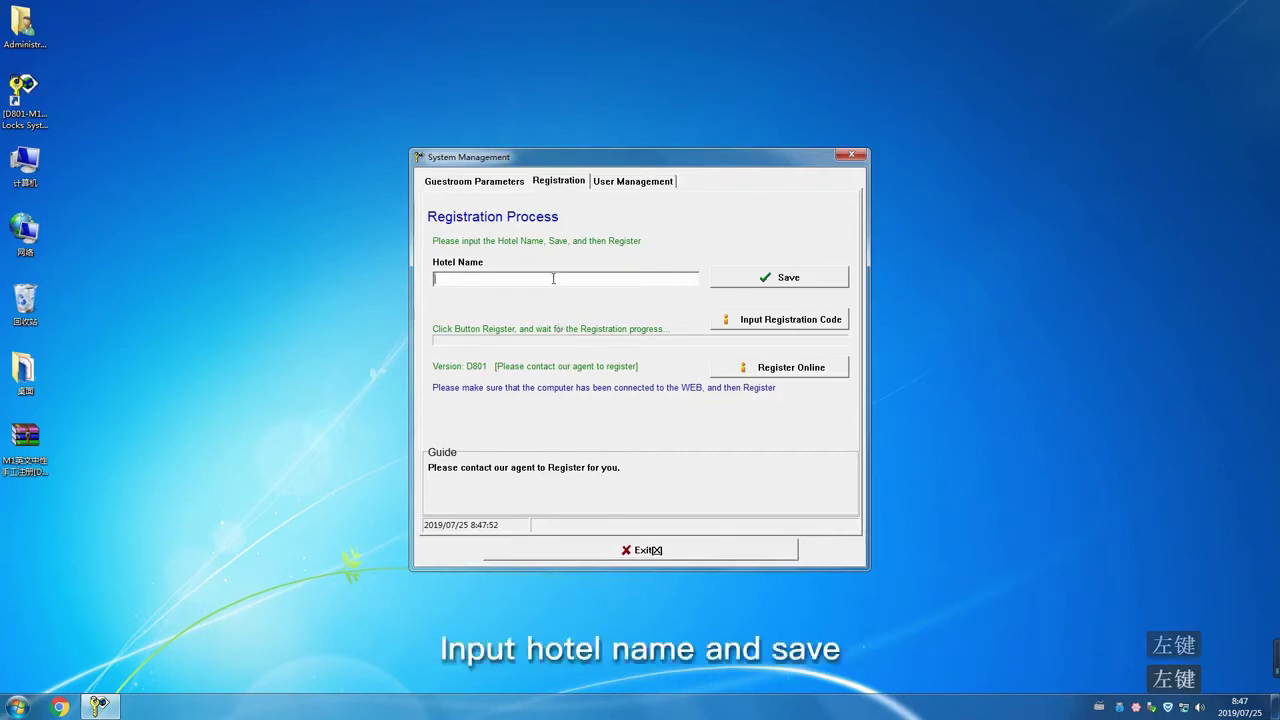
pyautogui.write('223')
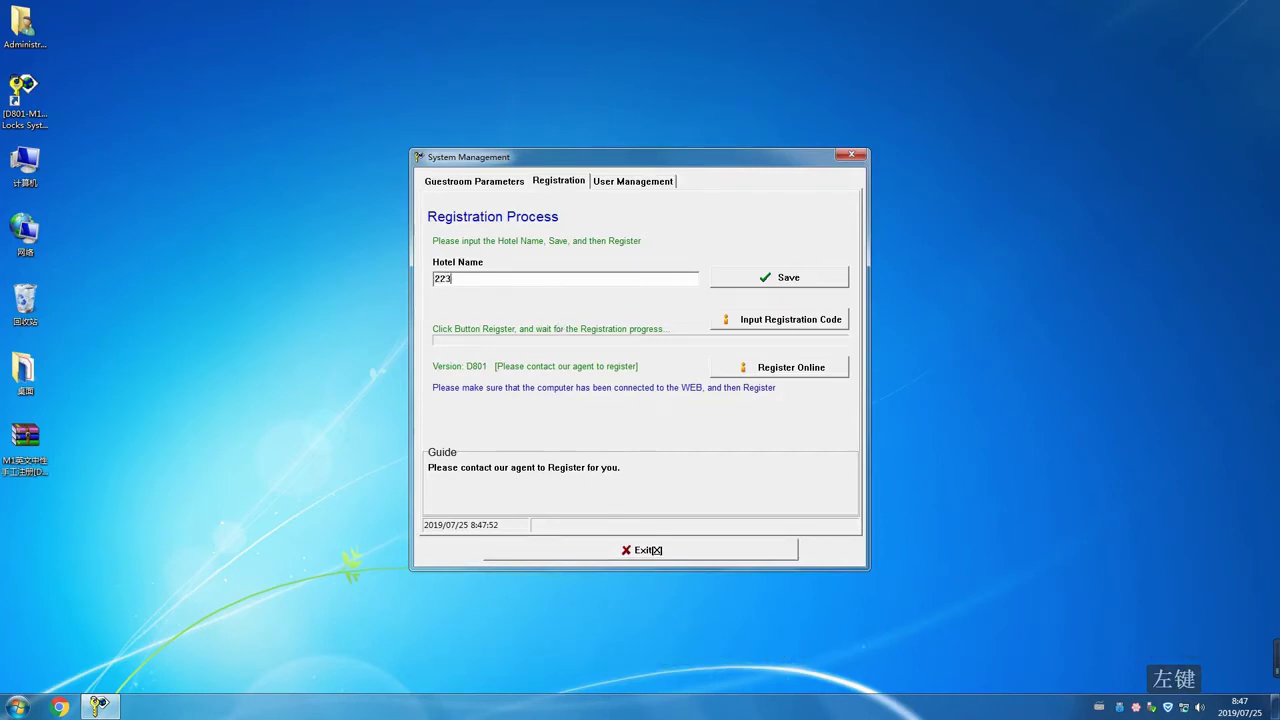
pyautogui.click(749, 279)
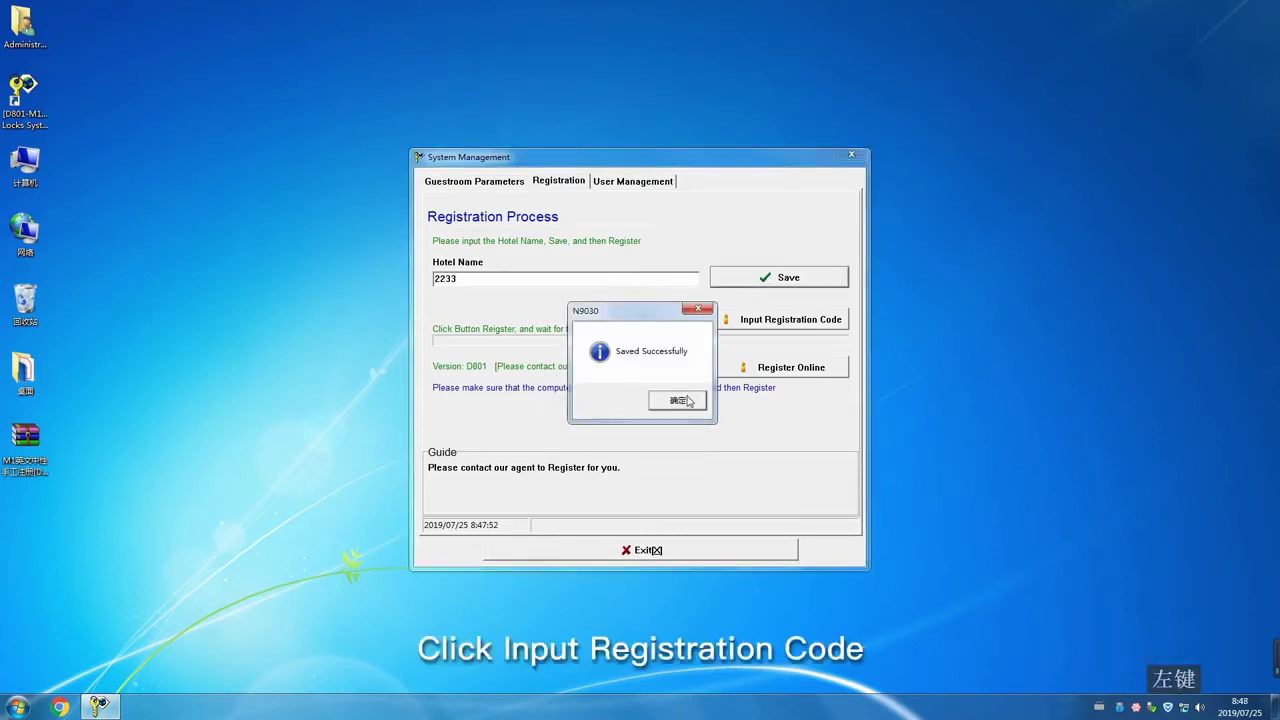
pyautogui.click(690, 399)
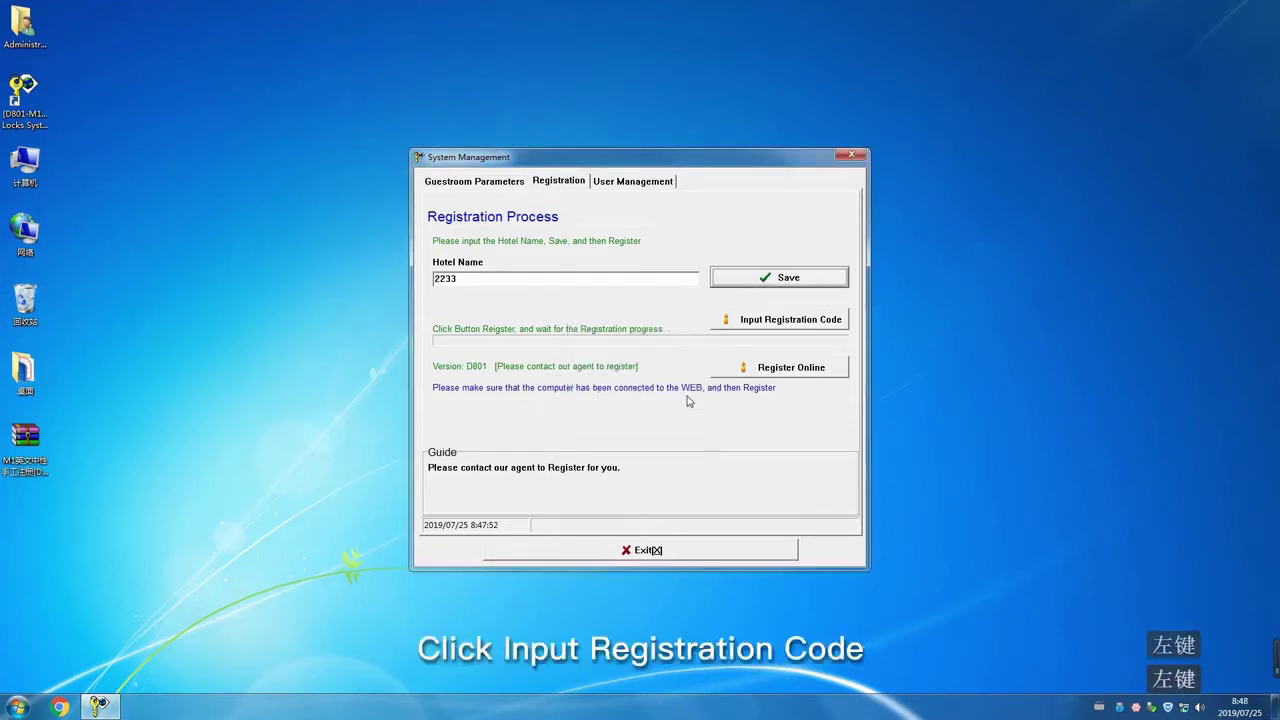
pyautogui.click(743, 322)
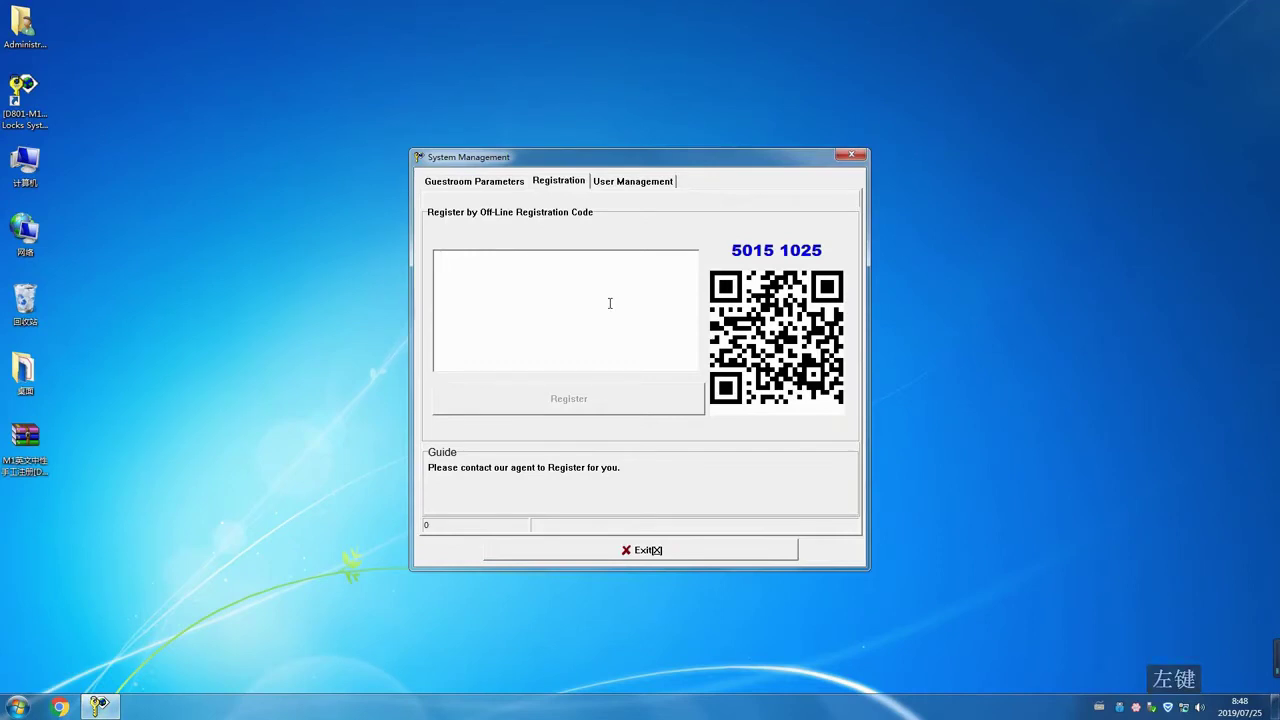
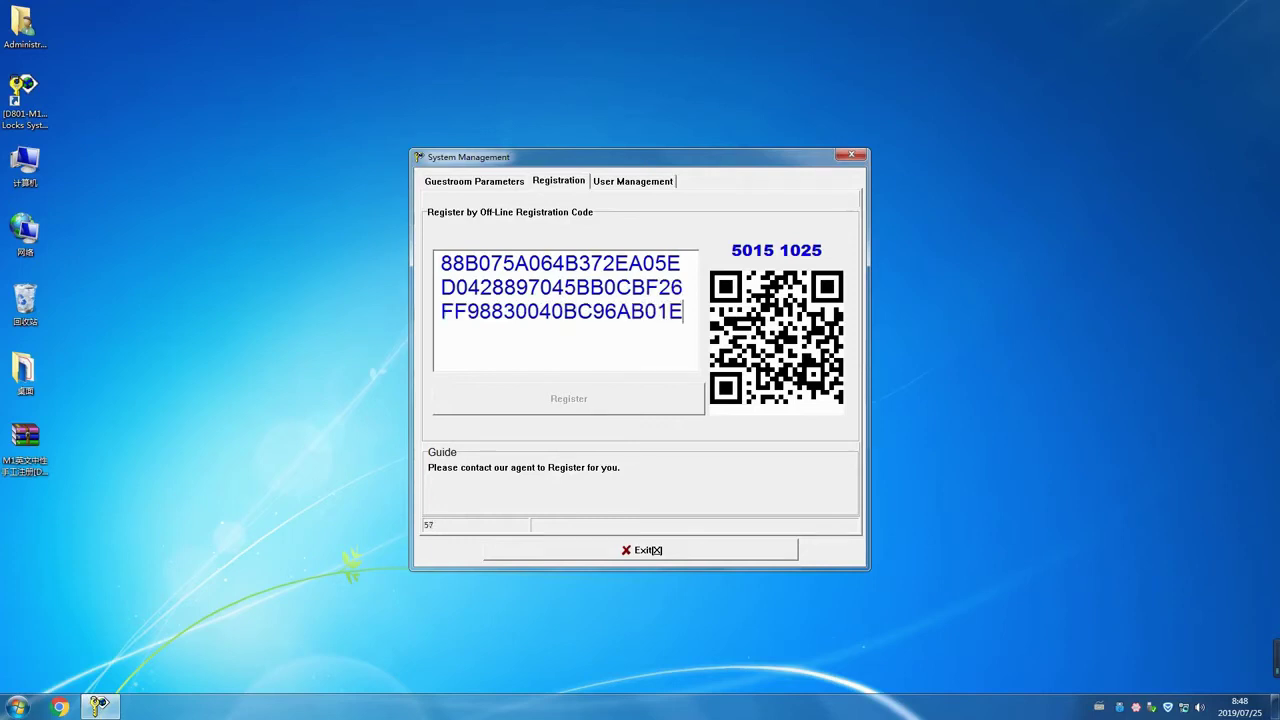
# Enter the off-line registration code, register, and acknowledge the success message.
pyautogui.click(622, 395)
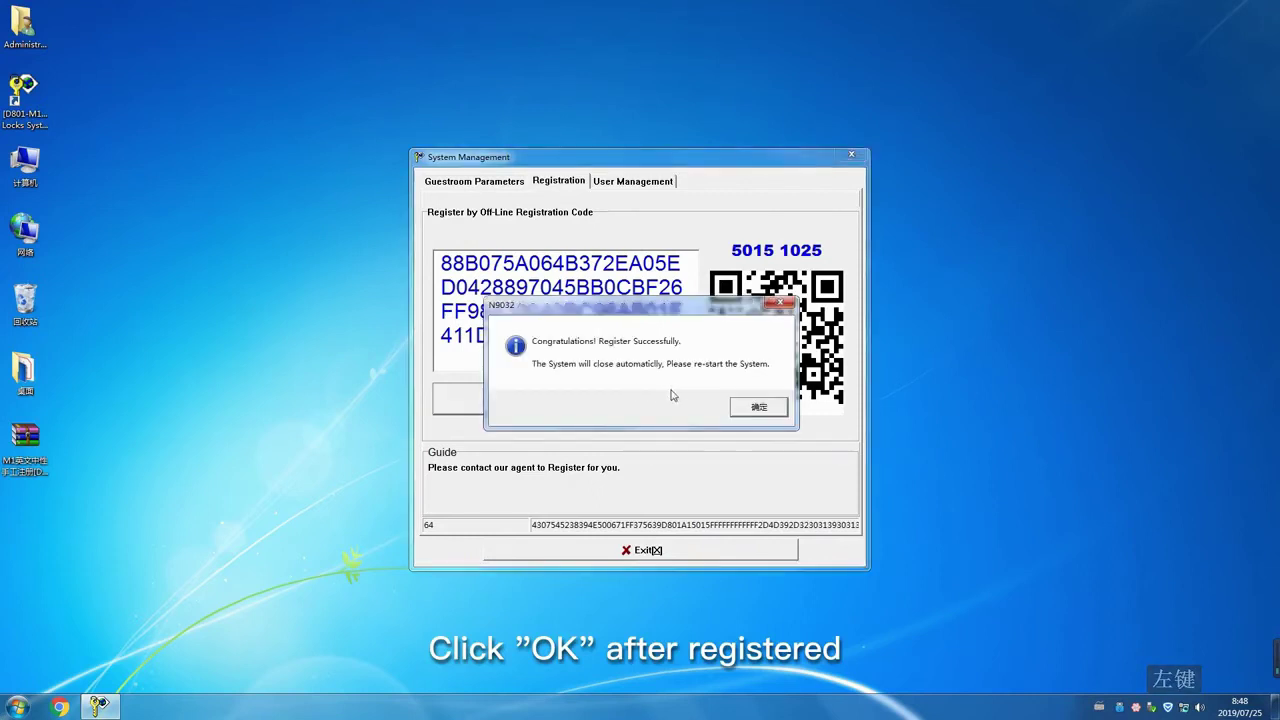
pyautogui.click(738, 406)
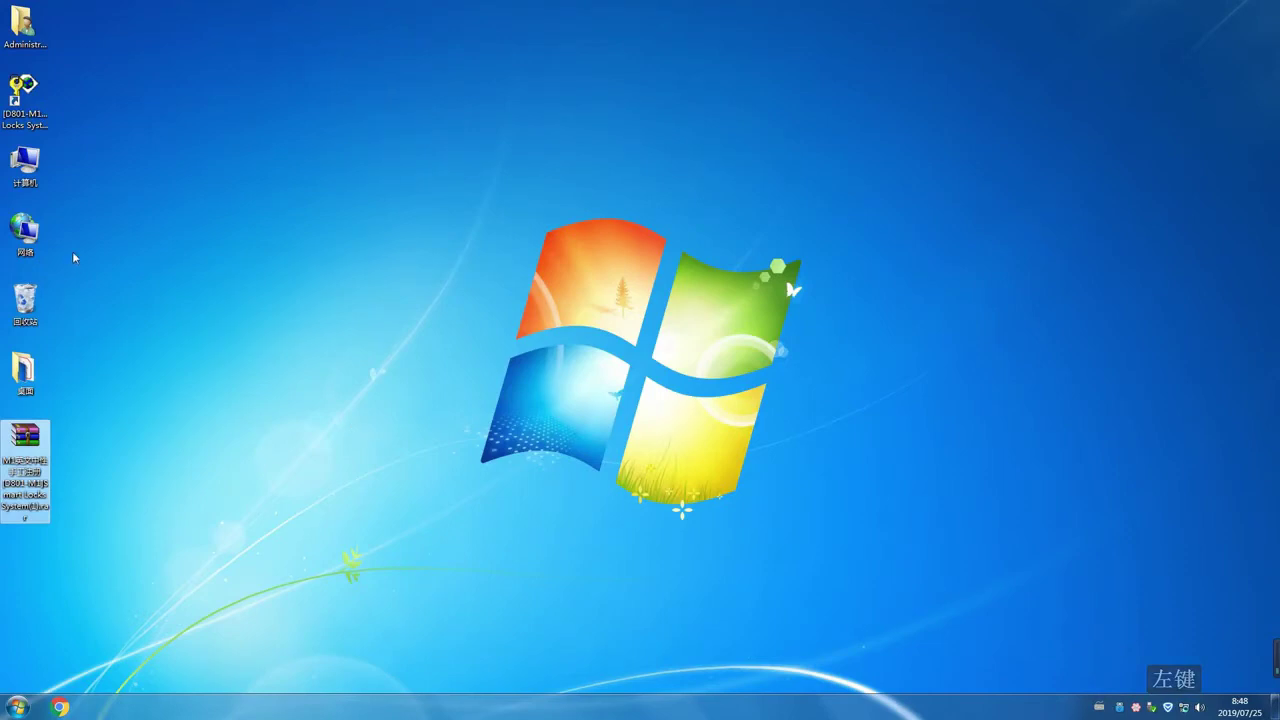
# Relaunch Smart Locks from the D801 desktop shortcut and log in as Admin.
pyautogui.rightClick(33, 110)
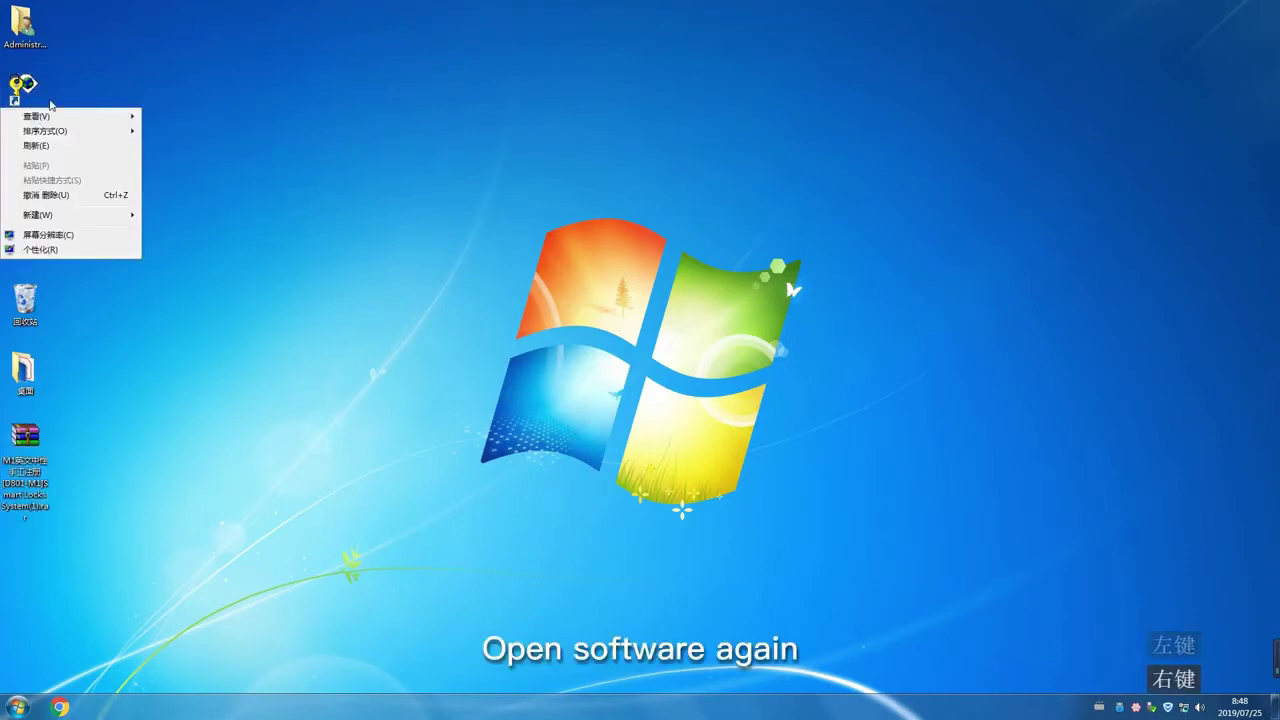
pyautogui.click(33, 100)
pyautogui.rightClick(33, 97)
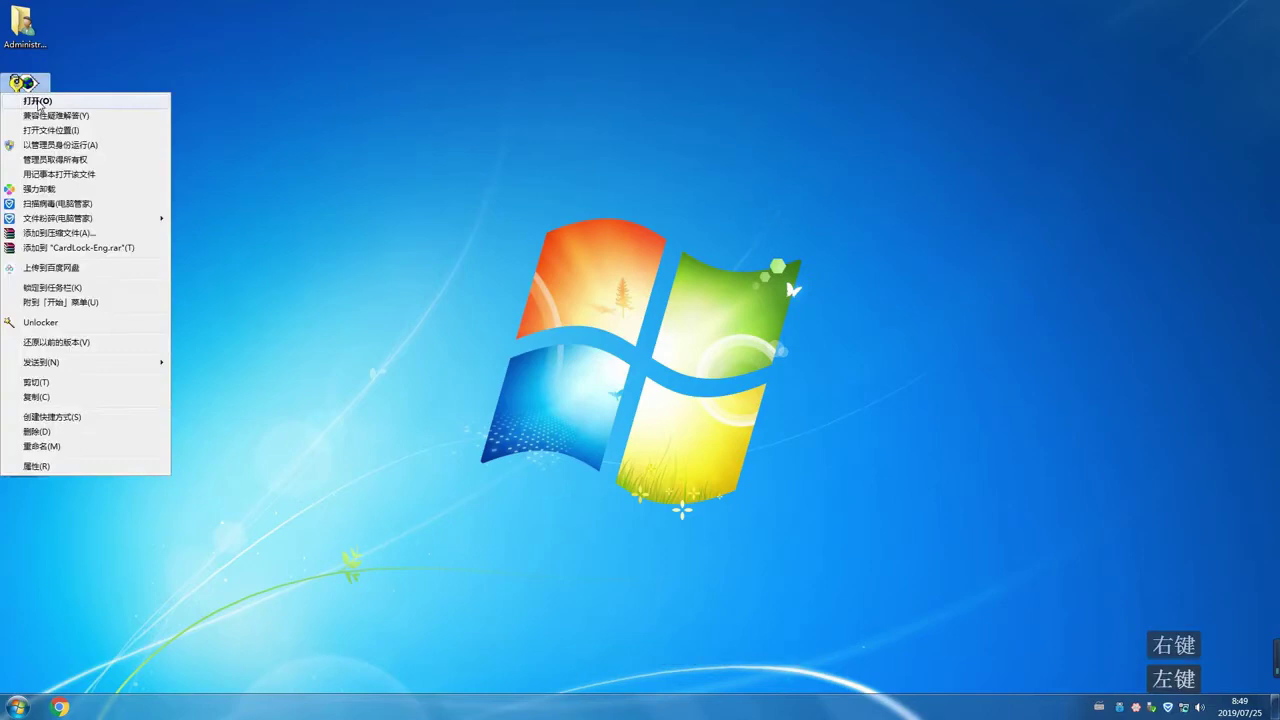
pyautogui.click(36, 100)
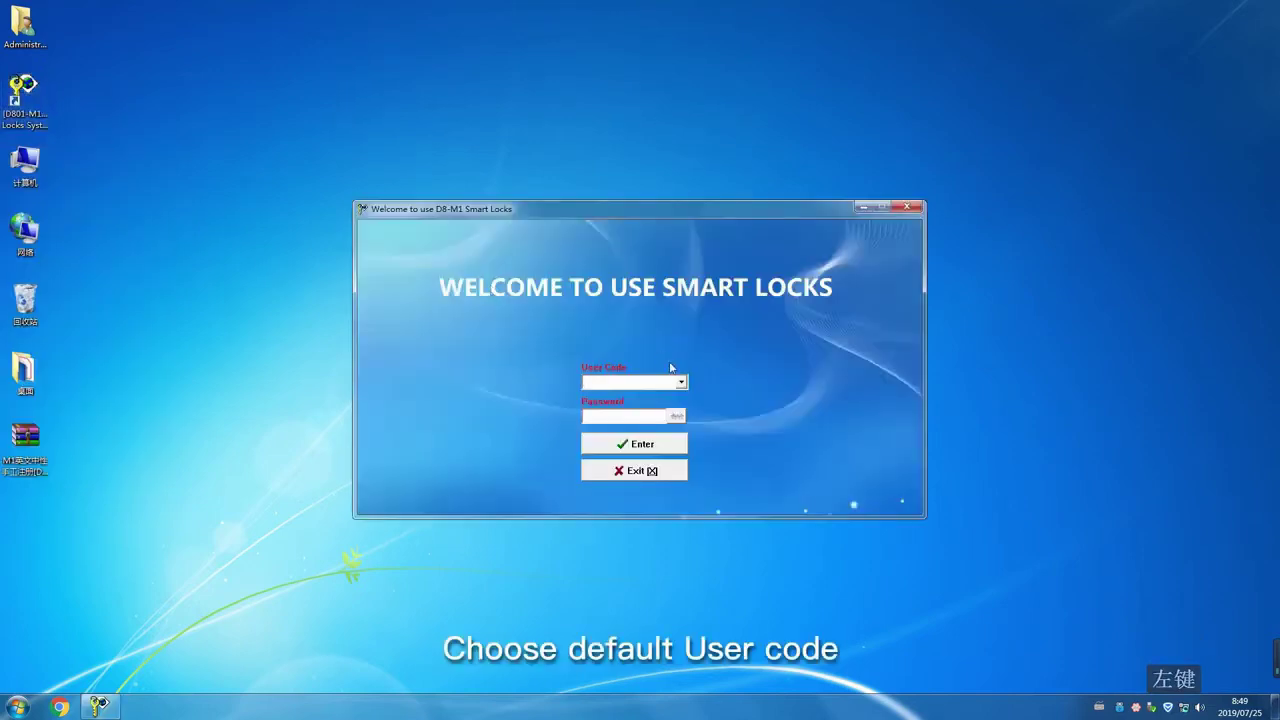
pyautogui.click(680, 382)
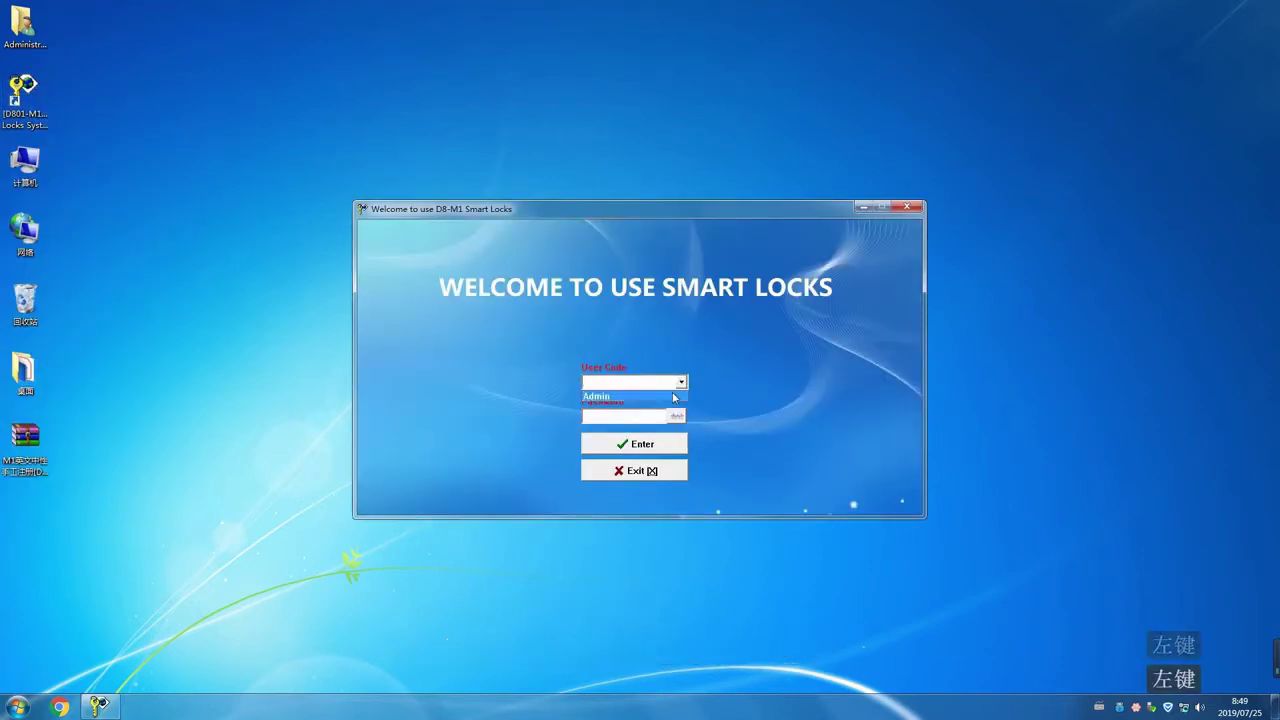
pyautogui.click(673, 396)
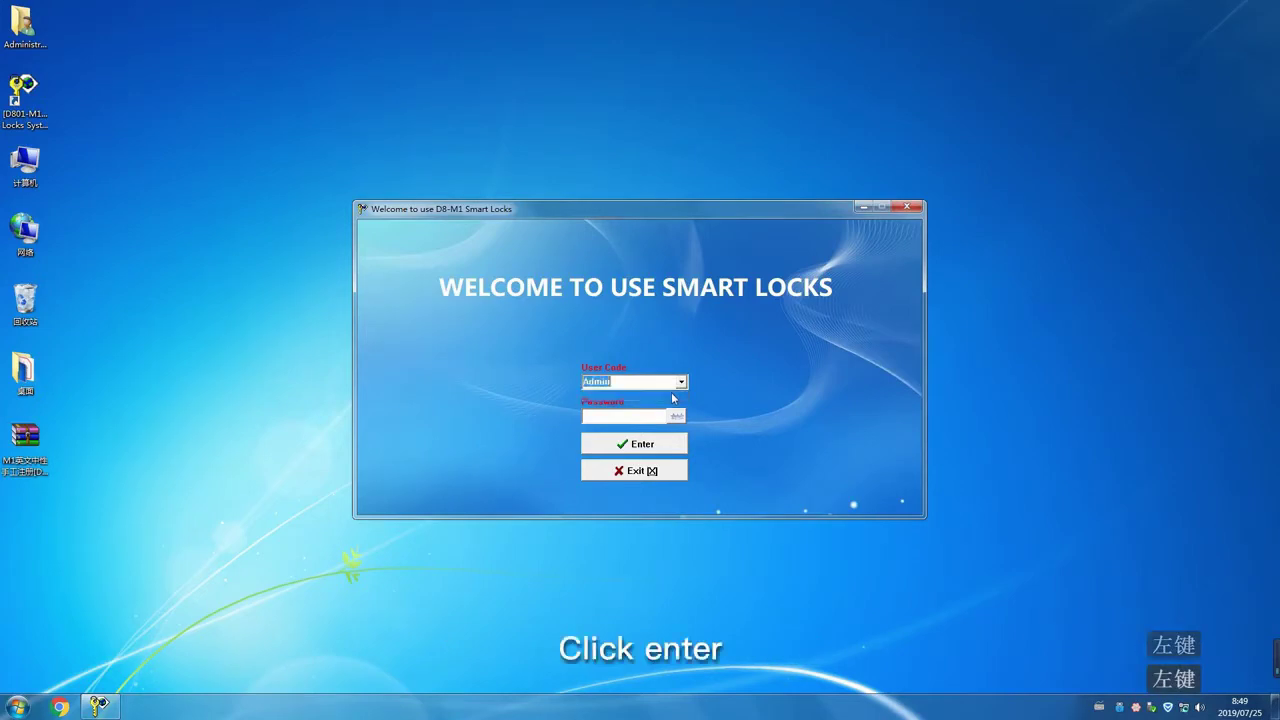
pyautogui.click(673, 445)
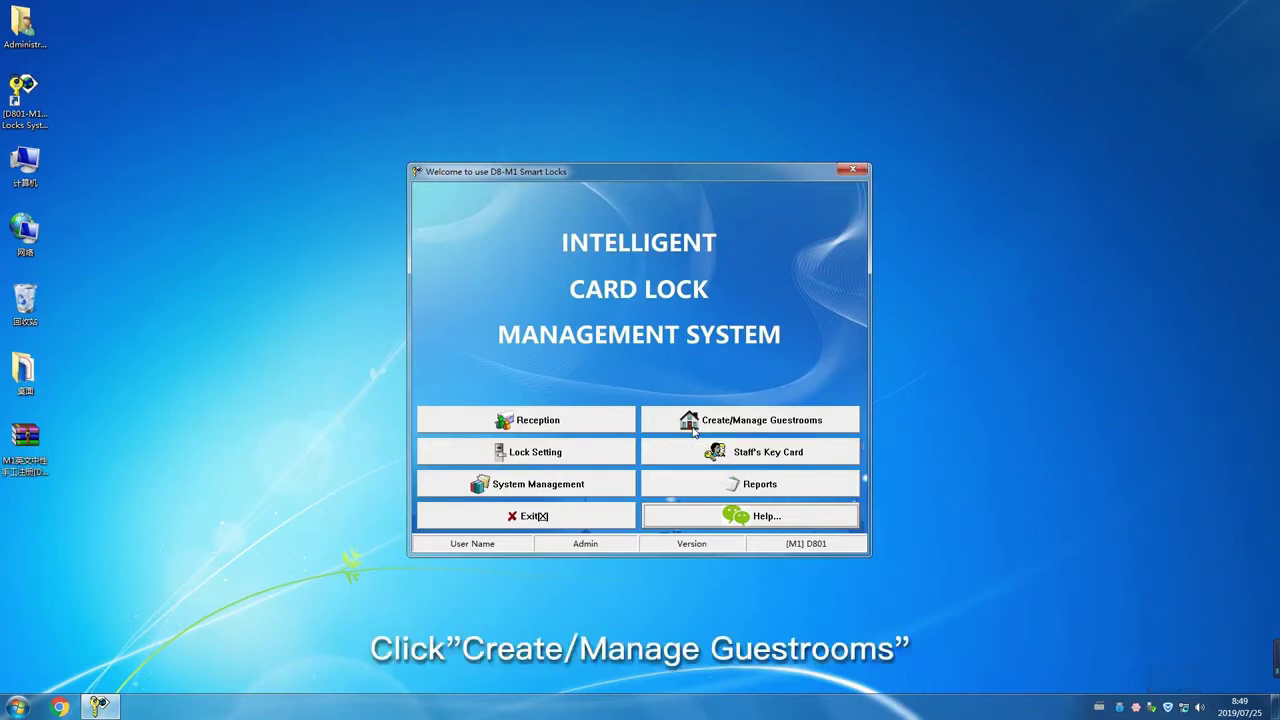
# Delete the DEMO building and all its guestrooms.
pyautogui.click(697, 425)
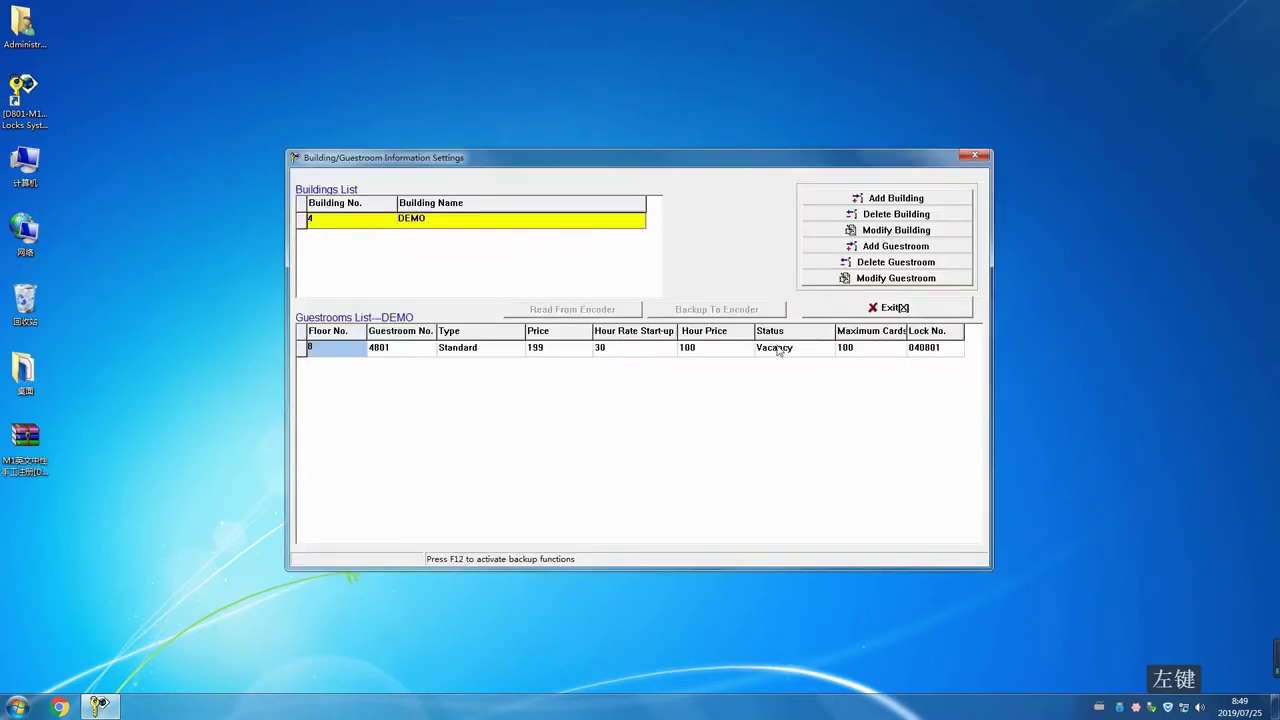
pyautogui.click(884, 216)
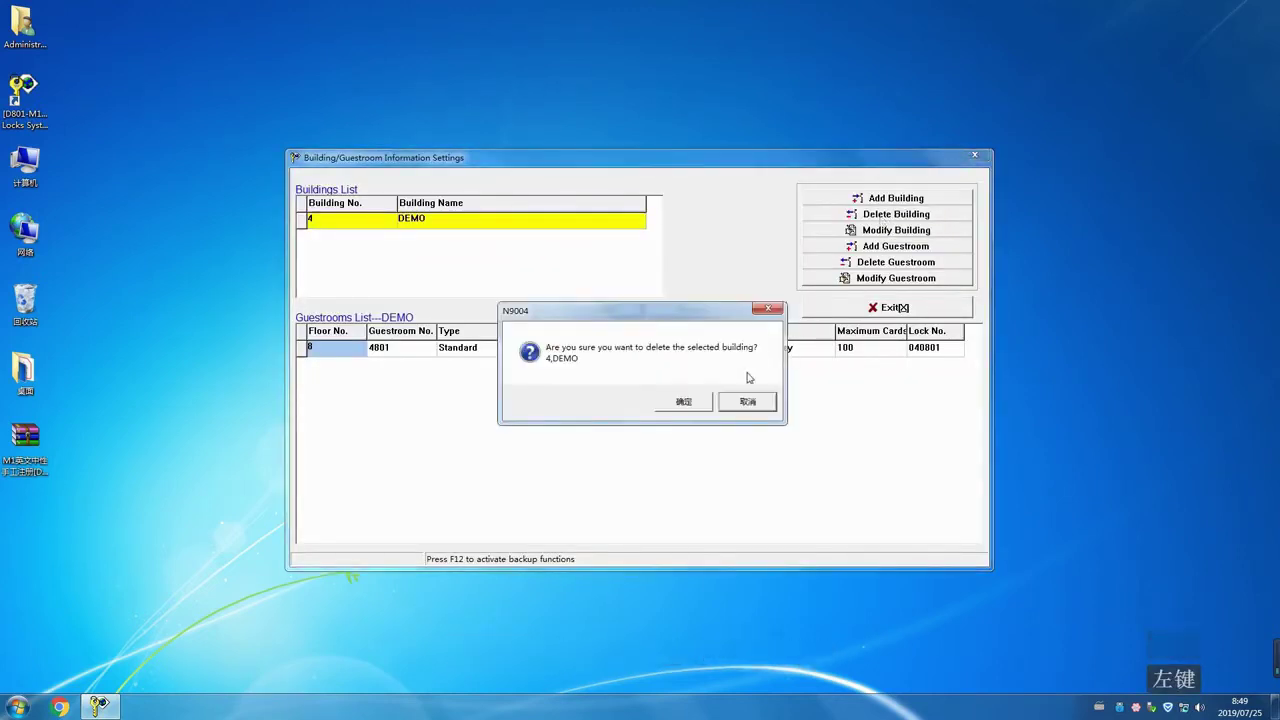
pyautogui.click(685, 402)
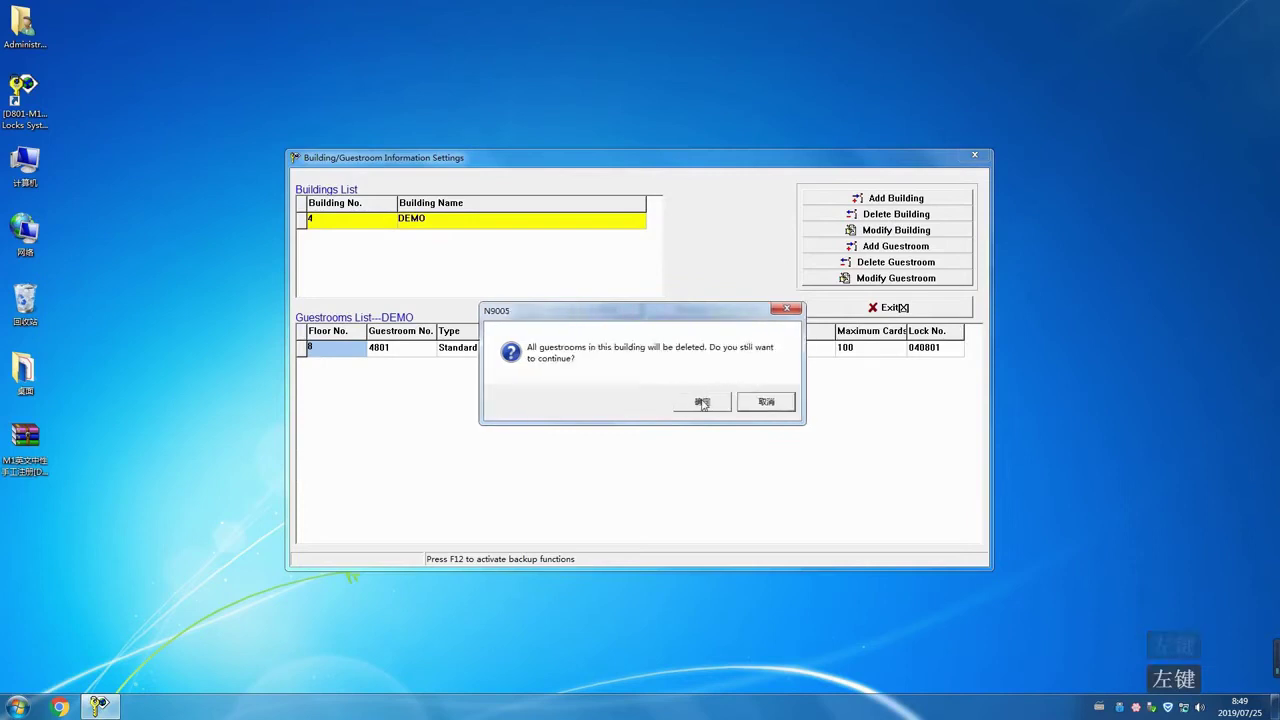
pyautogui.click(703, 402)
pyautogui.click(700, 402)
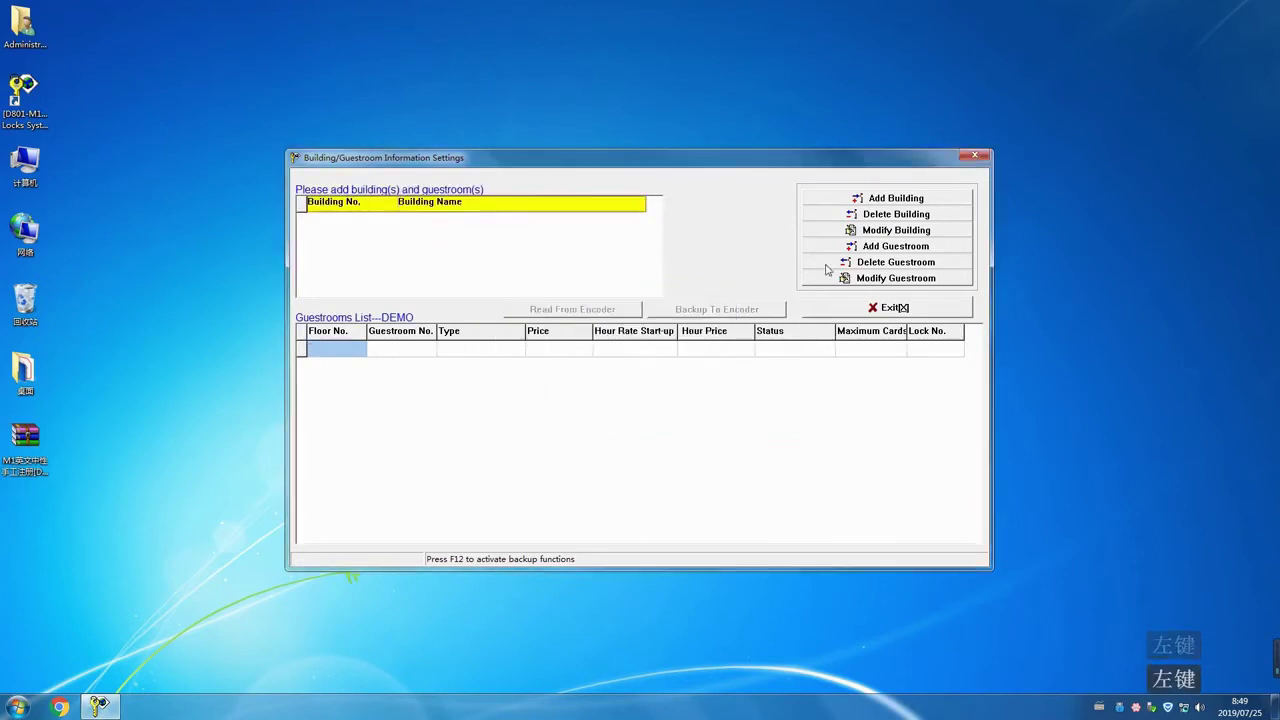
# Add a new building numbered 1 and named a.
pyautogui.click(882, 203)
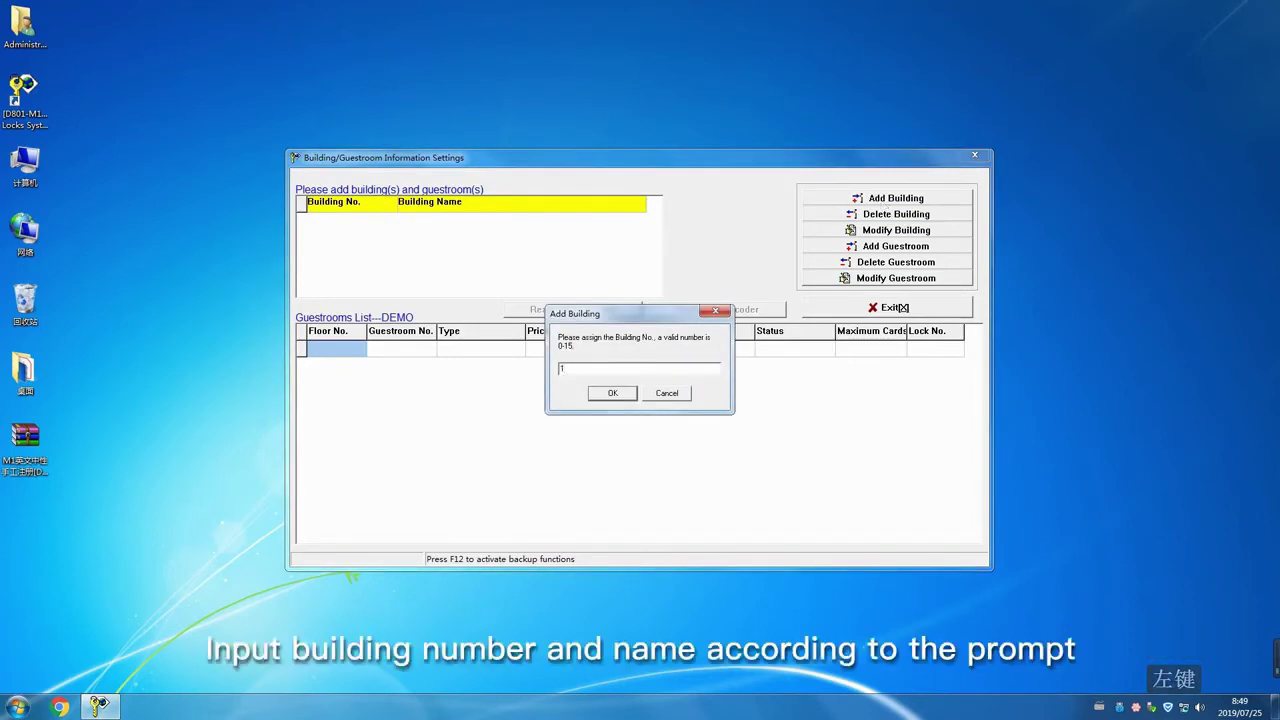
pyautogui.press('Return')
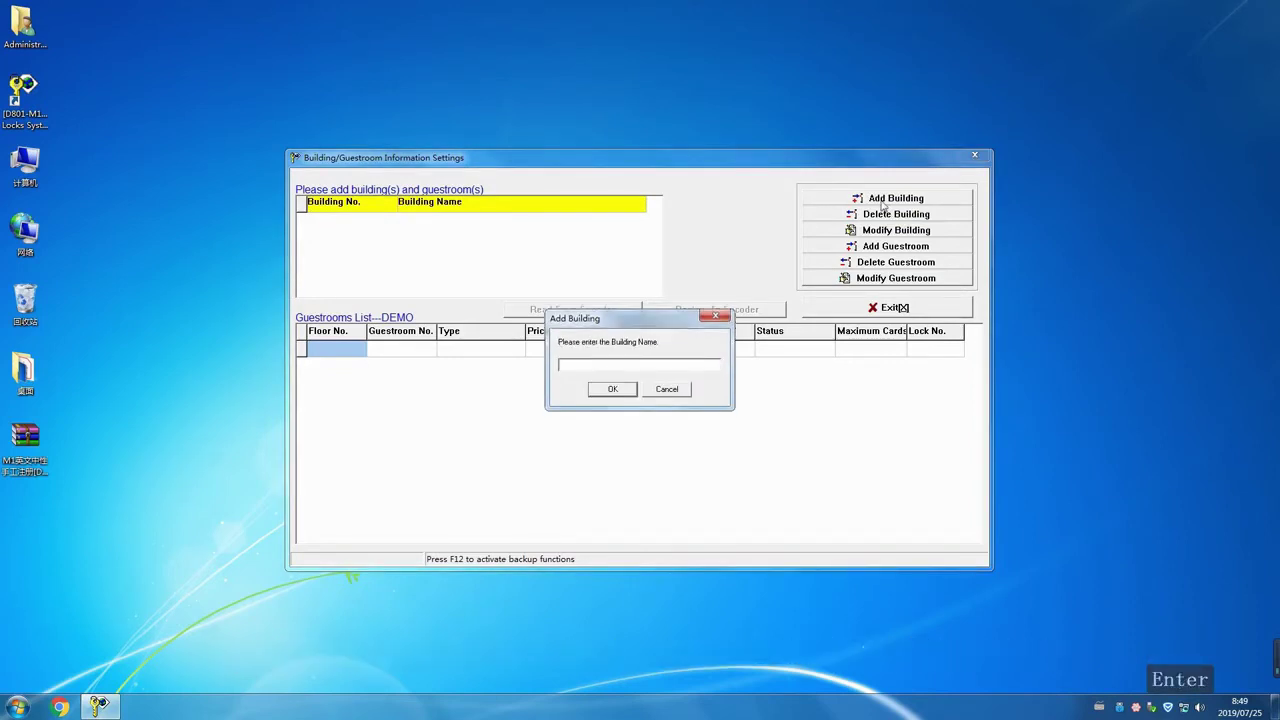
pyautogui.press('Return')
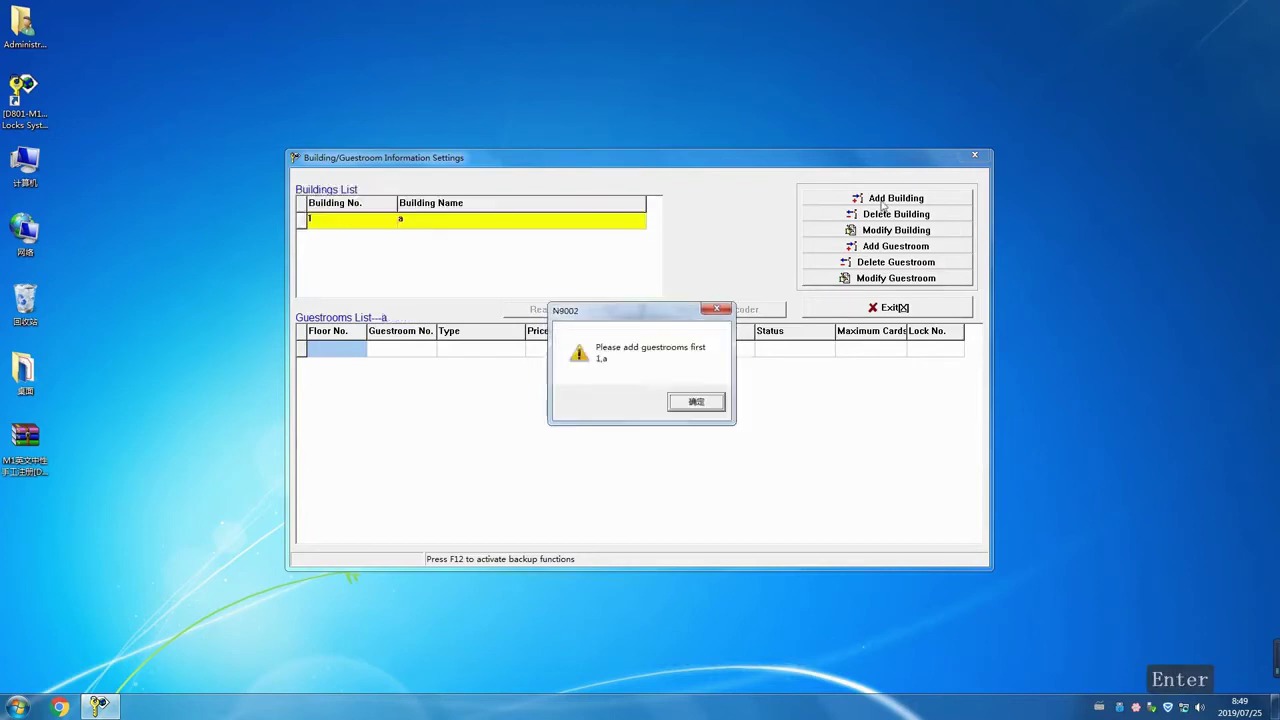
pyautogui.press('Return')
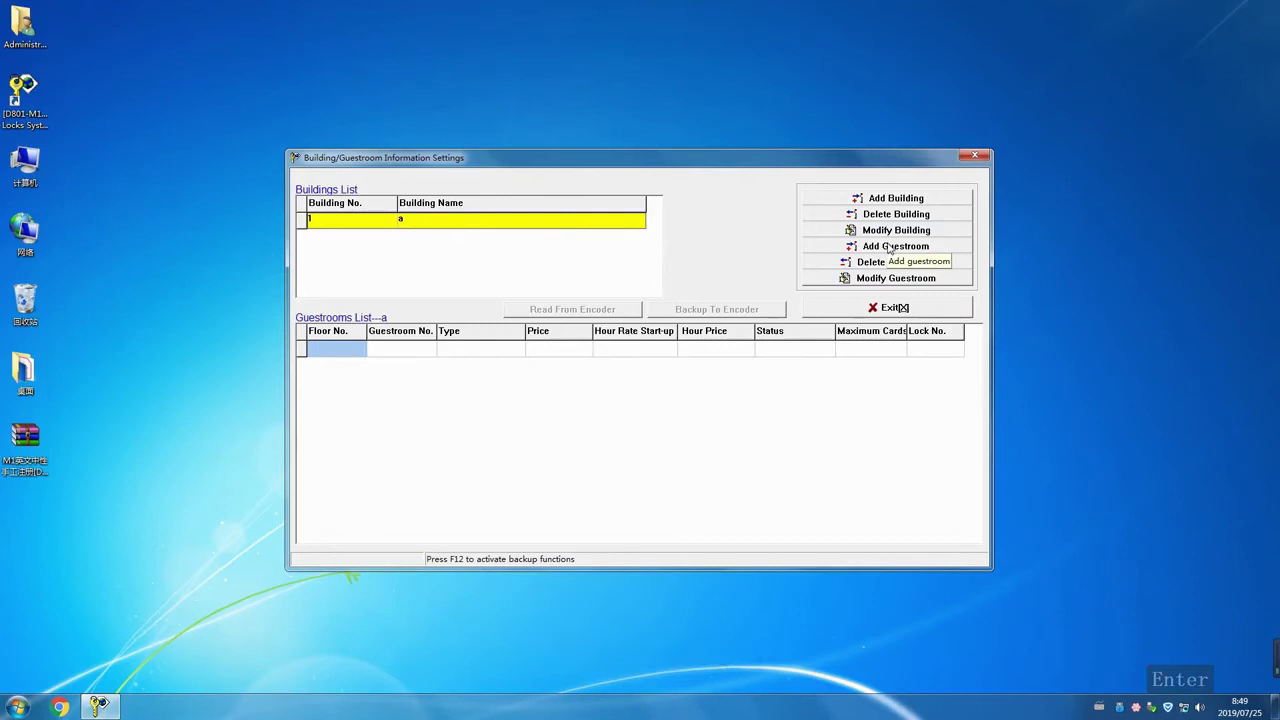
# Add Standard rooms 101–509 on floors 1–5, priced 199, max 100 cards.
pyautogui.click(889, 247)
pyautogui.click(876, 265)
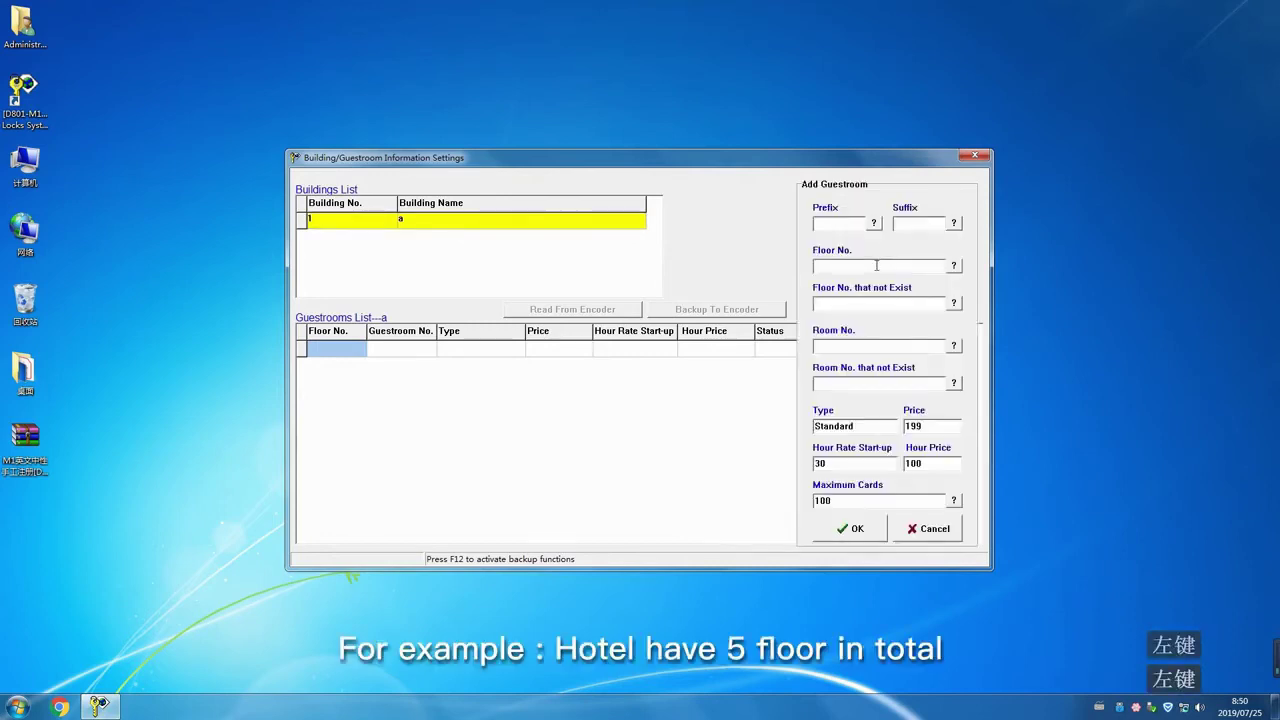
pyautogui.write('1-5')
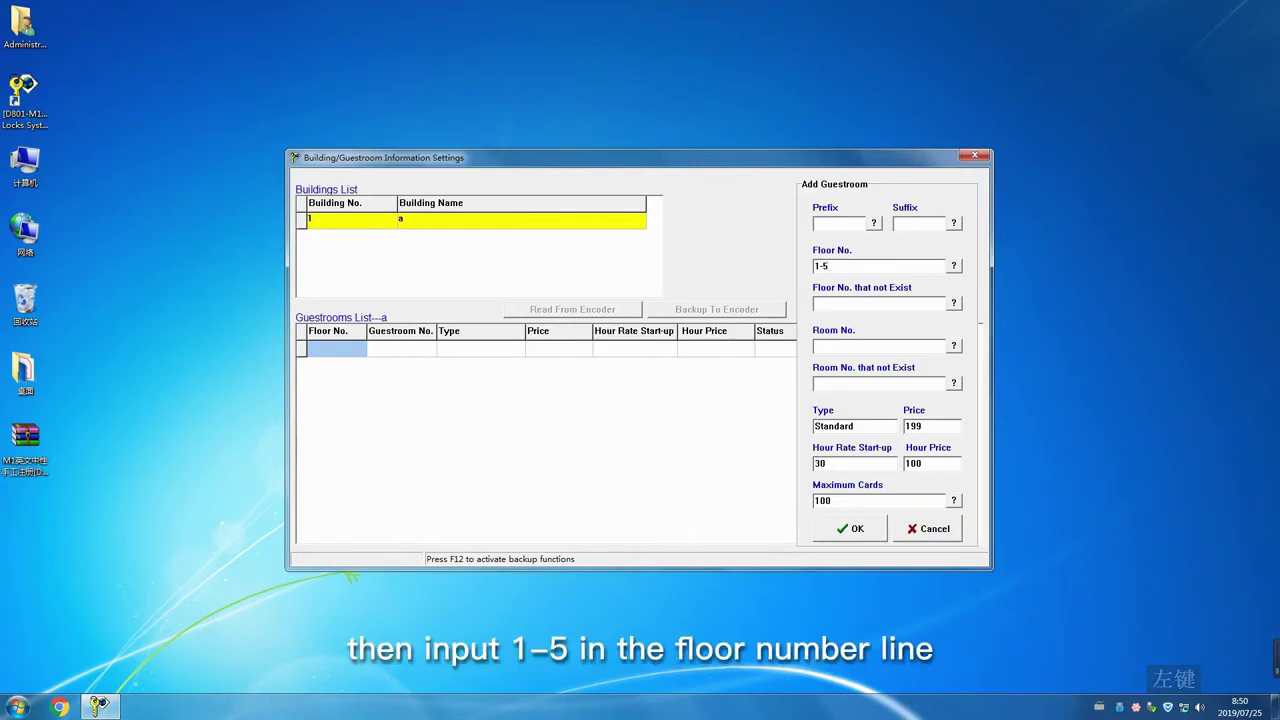
pyautogui.click(879, 345)
pyautogui.write('101-509')
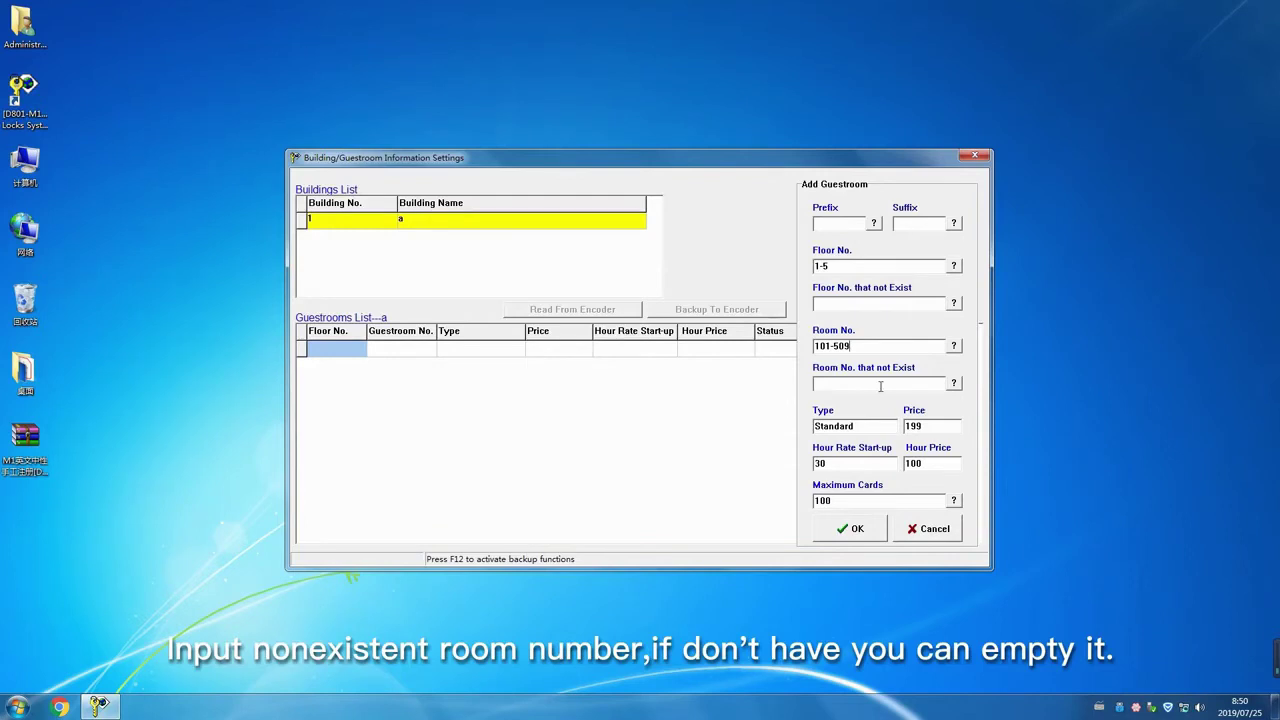
pyautogui.click(855, 528)
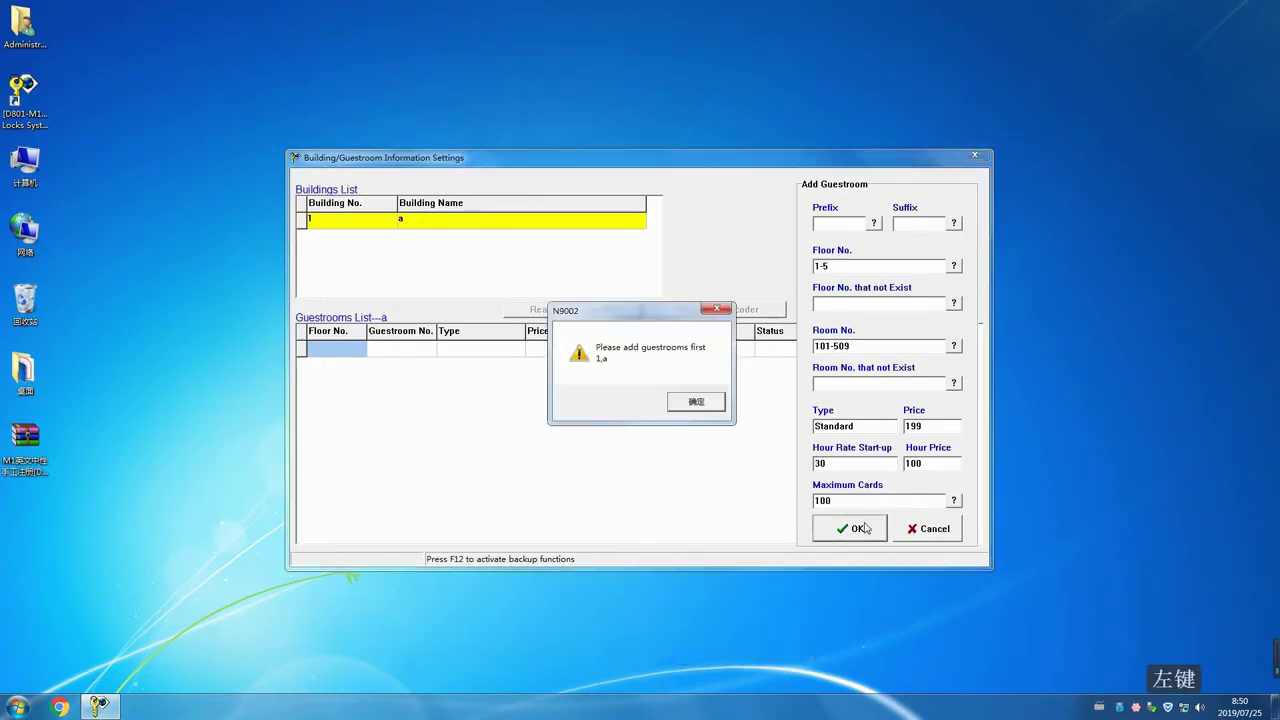
pyautogui.click(717, 408)
pyautogui.click(714, 411)
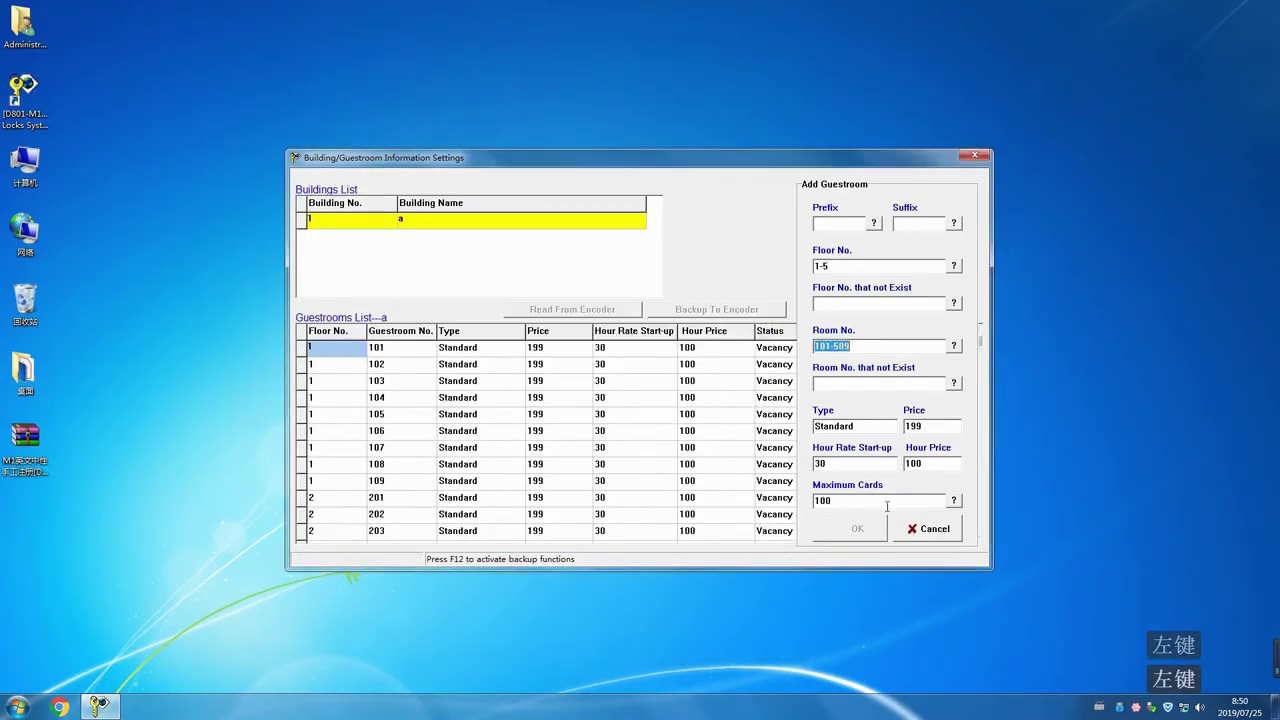
pyautogui.click(912, 527)
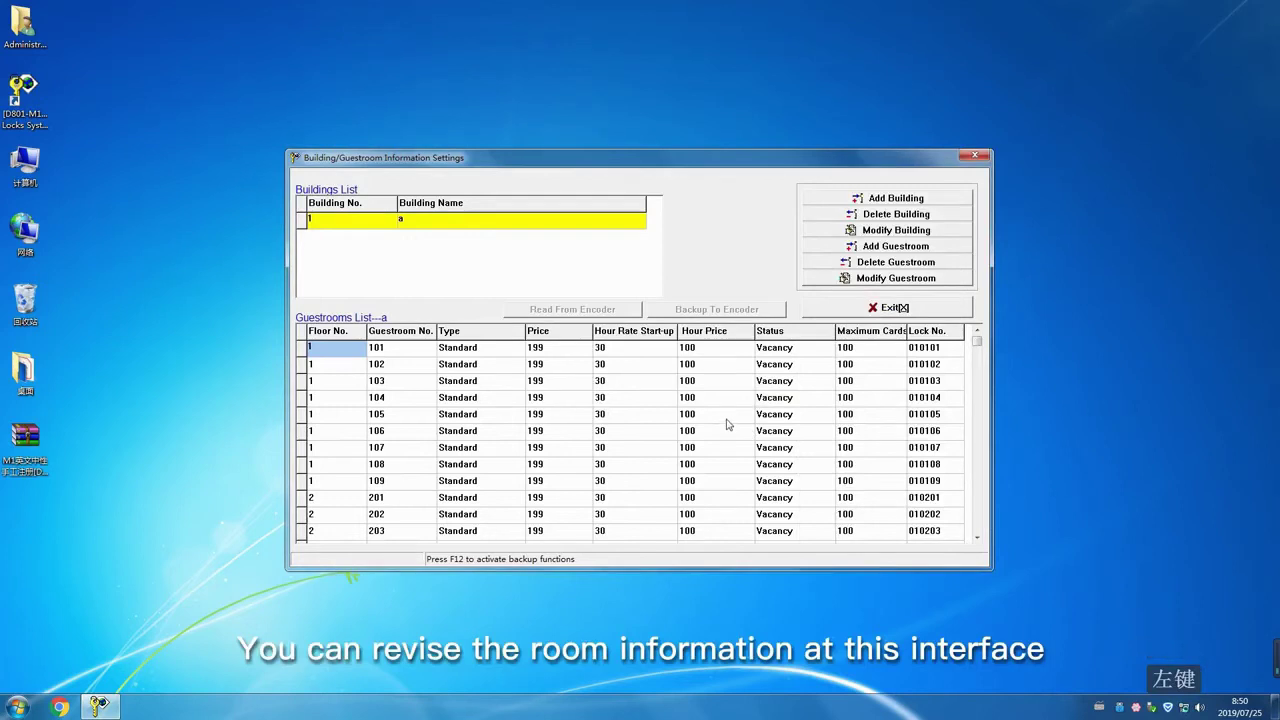
# Renumber guestroom 101 to 666, keep it Standard, and exit guestroom settings.
pyautogui.doubleClick(407, 353)
pyautogui.write('666')
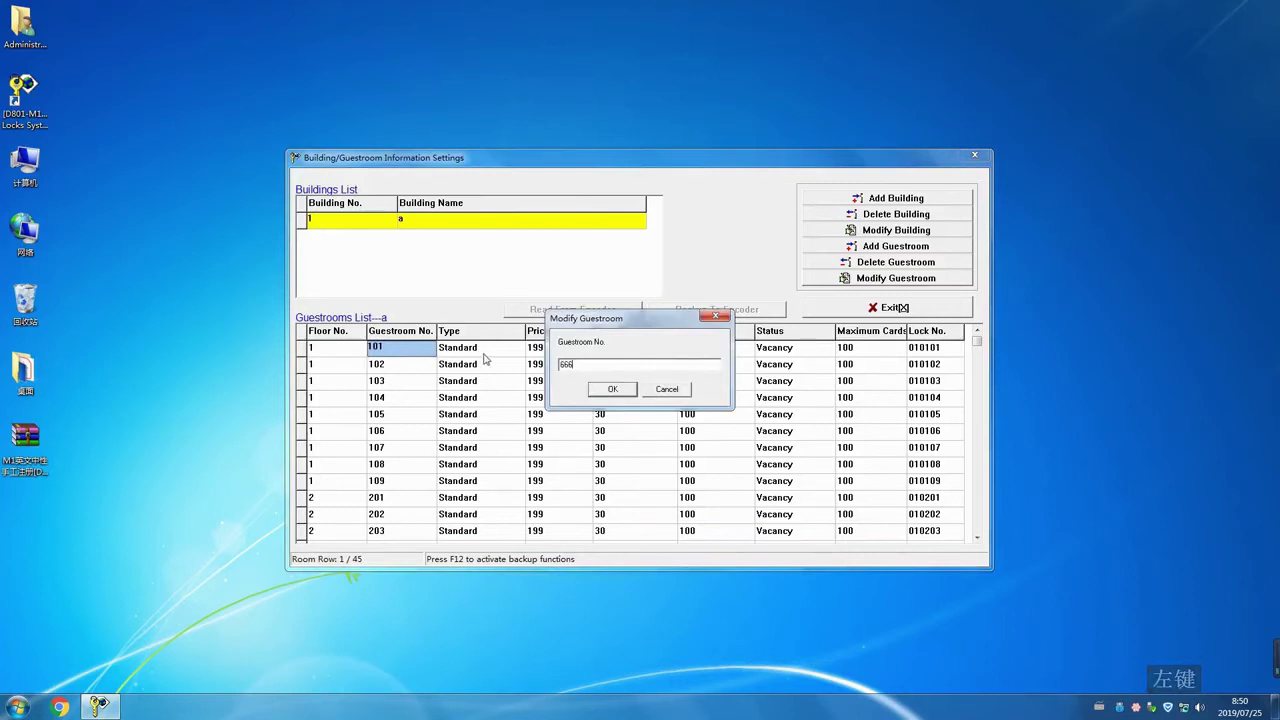
pyautogui.click(612, 389)
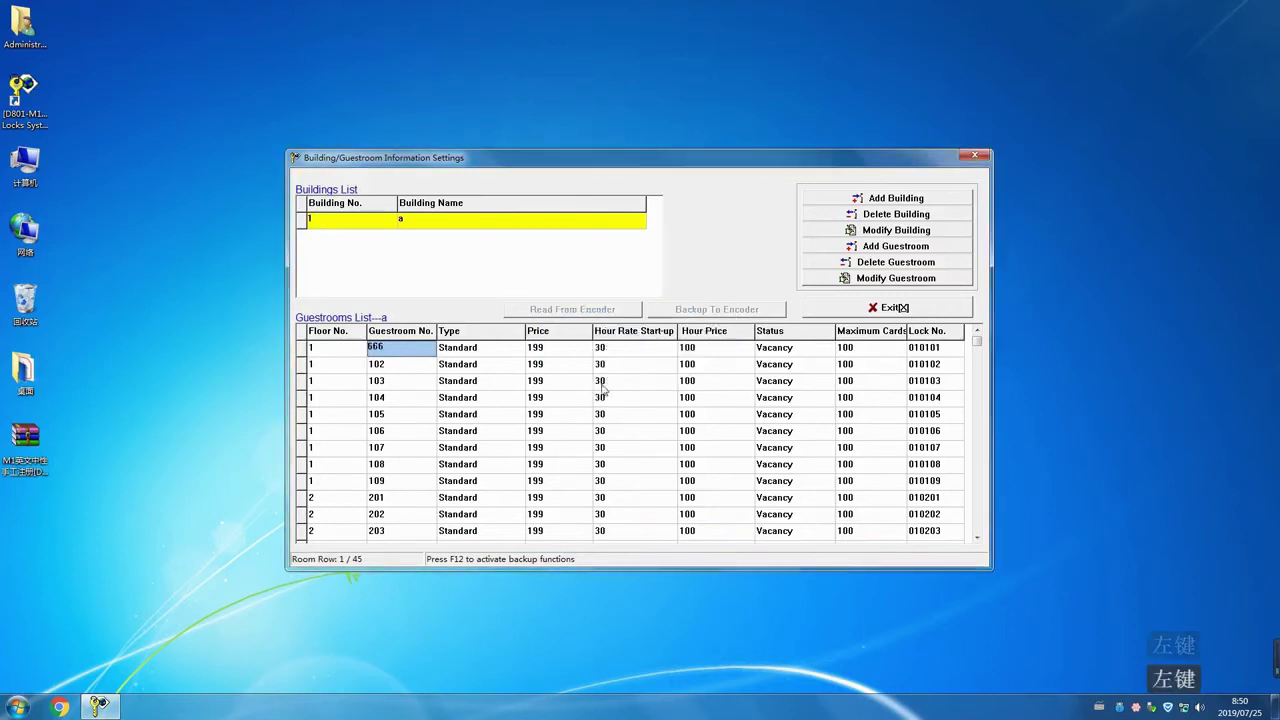
pyautogui.doubleClick(498, 354)
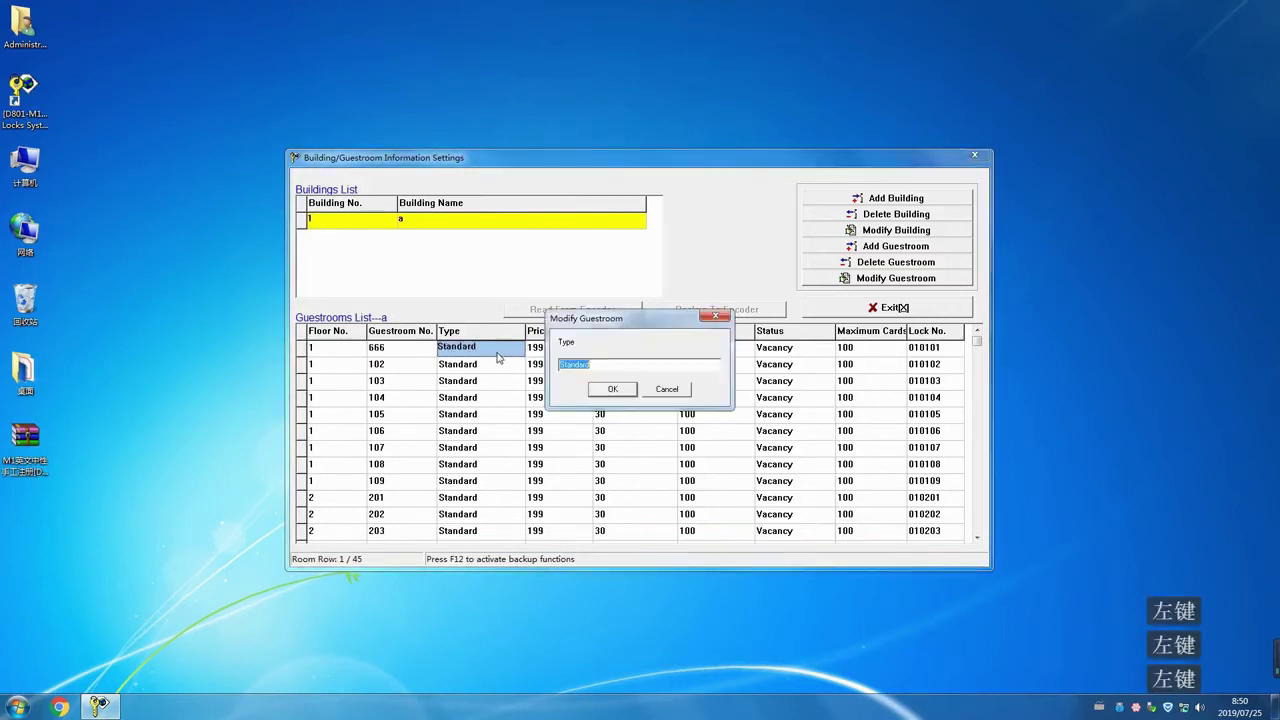
pyautogui.click(634, 389)
pyautogui.click(831, 310)
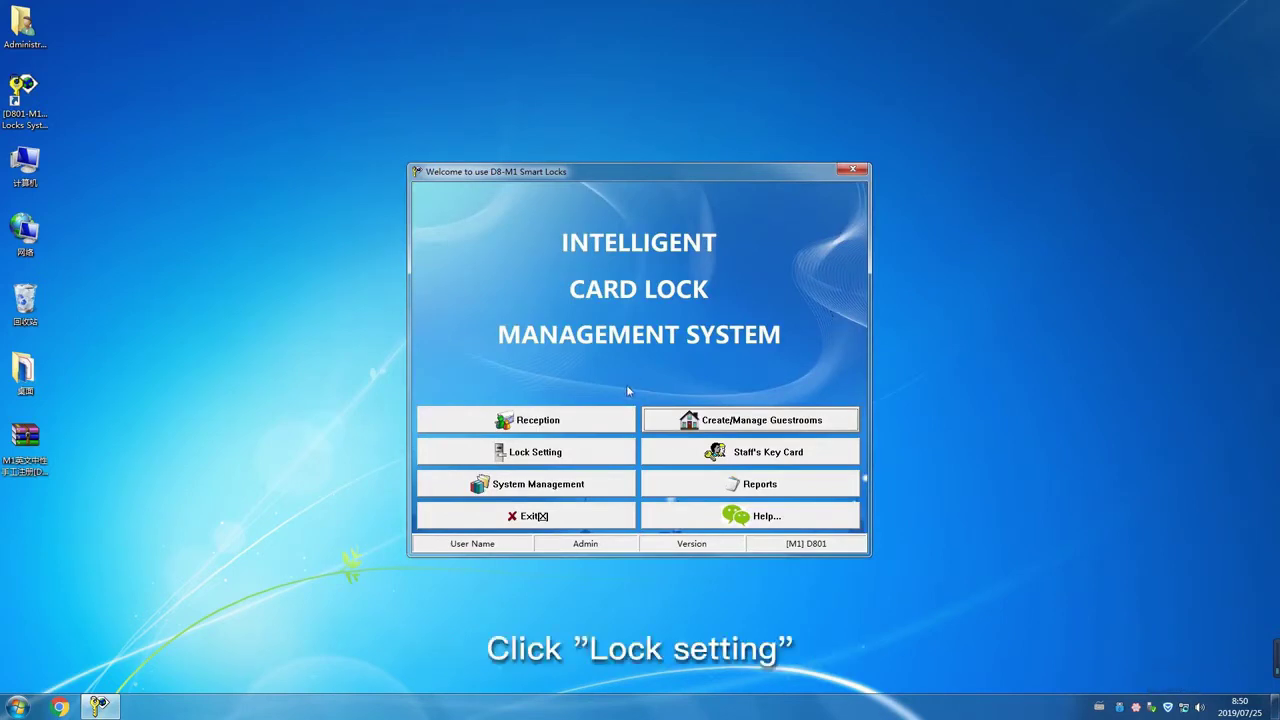
pyautogui.click(577, 451)
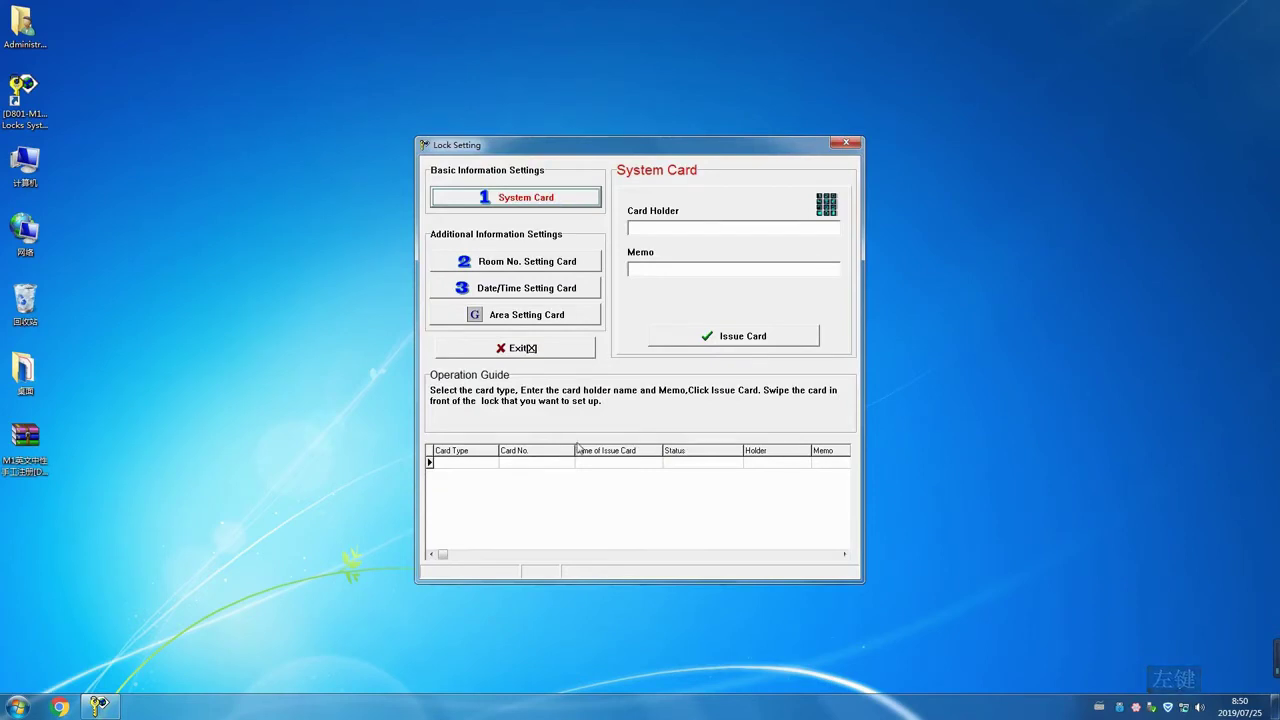
# Issue a System Card from Lock Setting on the encoder, then exit.
pyautogui.click(620, 465)
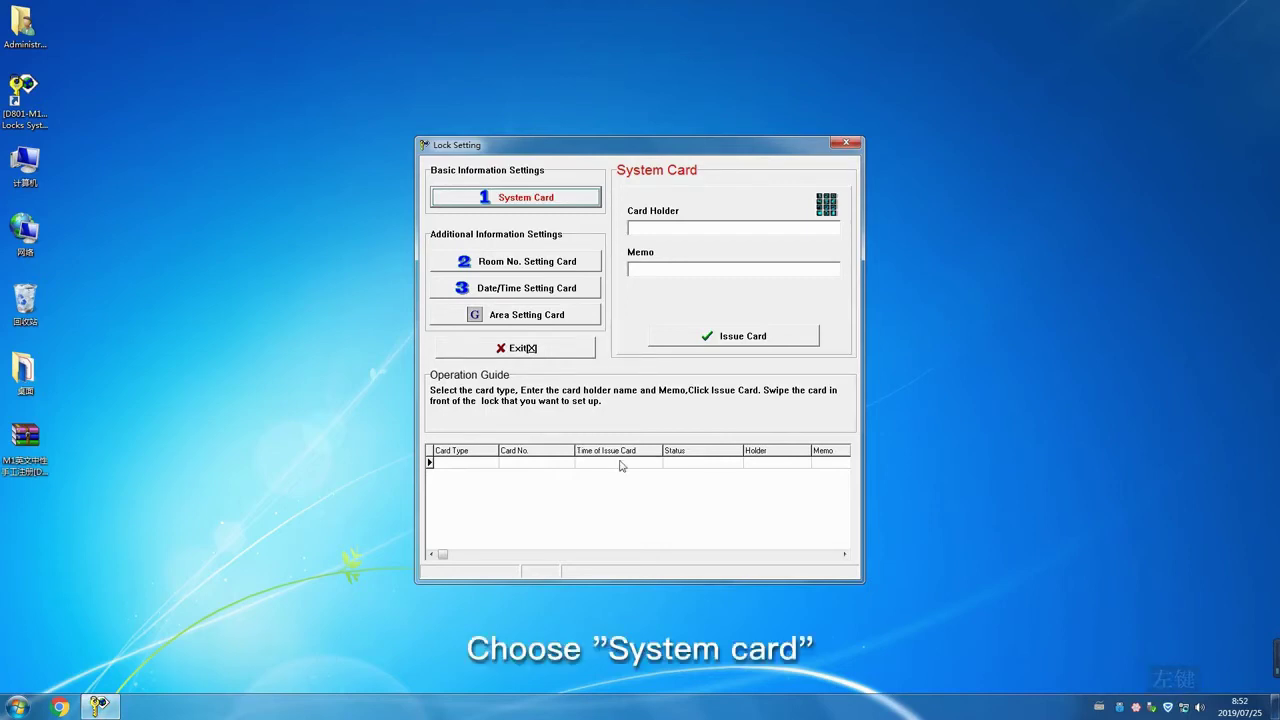
pyautogui.click(543, 200)
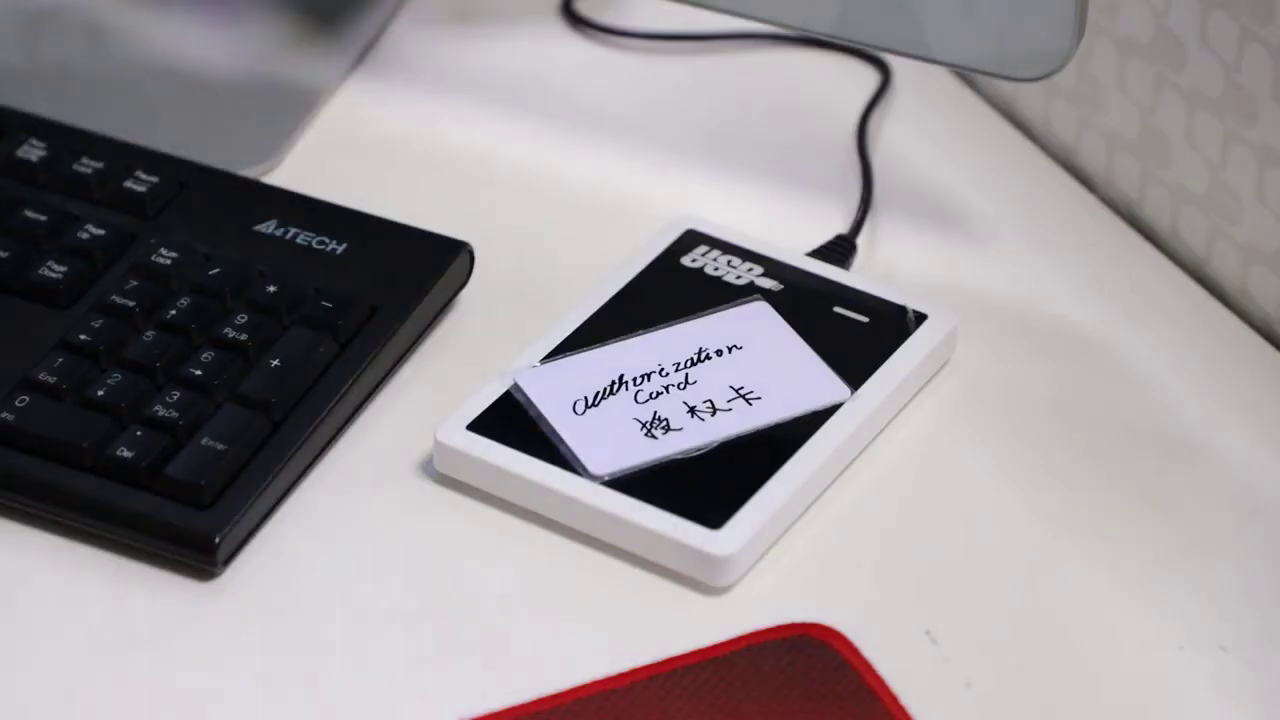
pyautogui.click(722, 338)
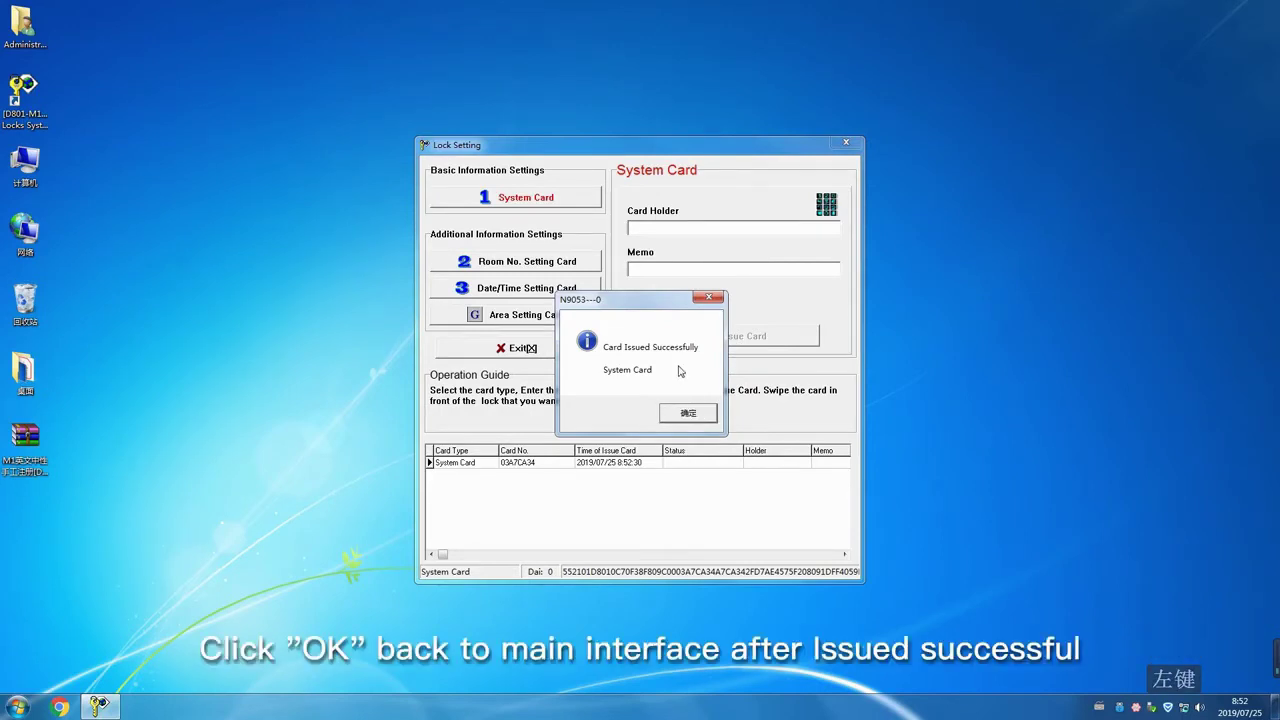
pyautogui.click(687, 412)
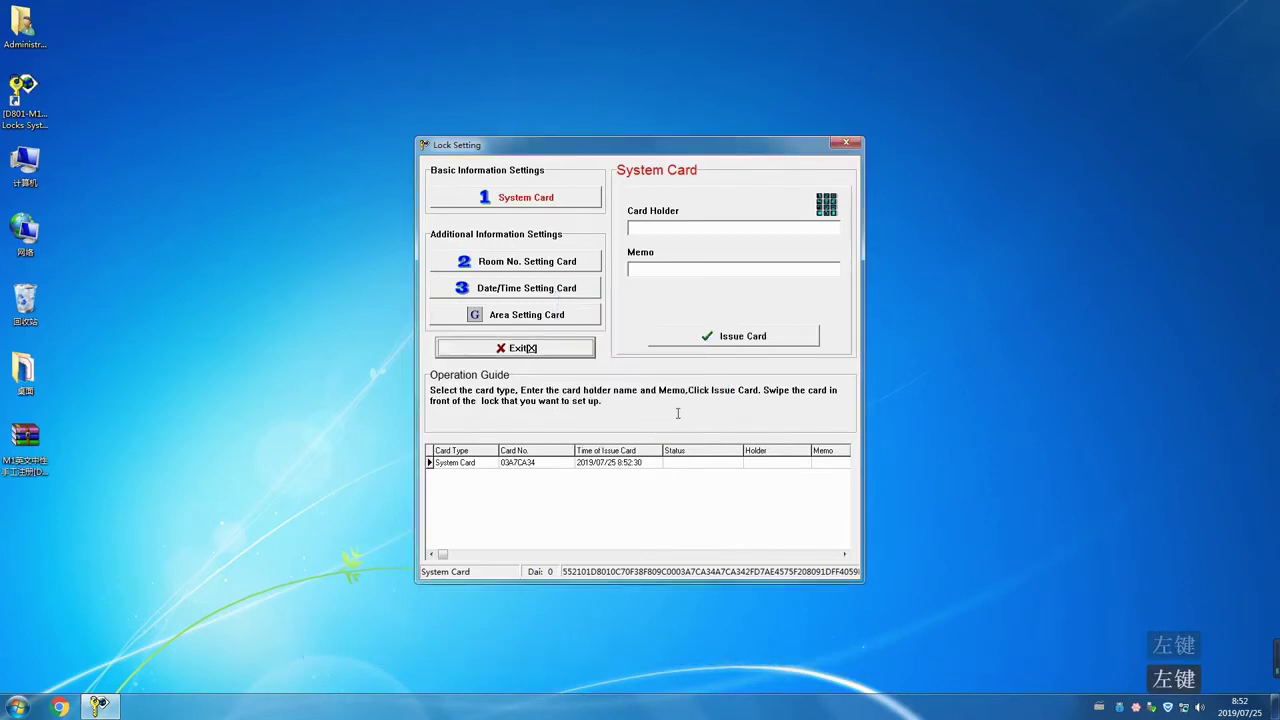
pyautogui.click(584, 352)
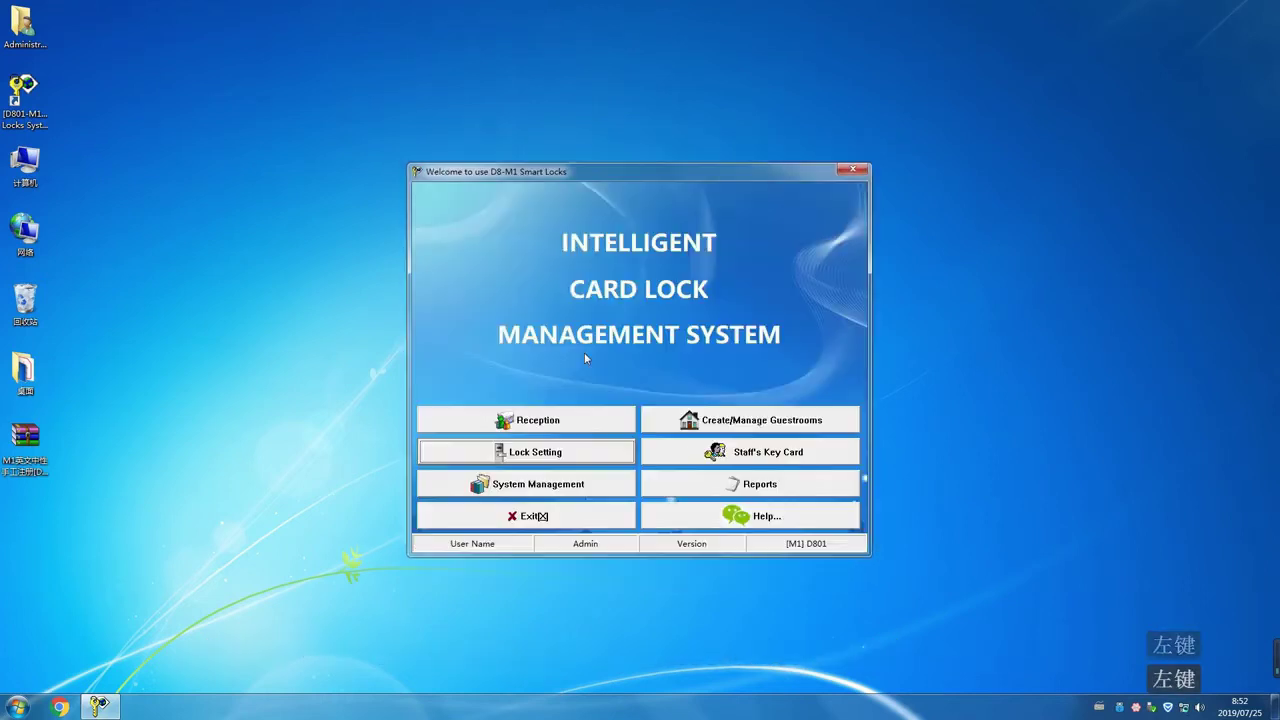
# Open the Reception room grid and start a guest card for room 101.
pyautogui.click(582, 421)
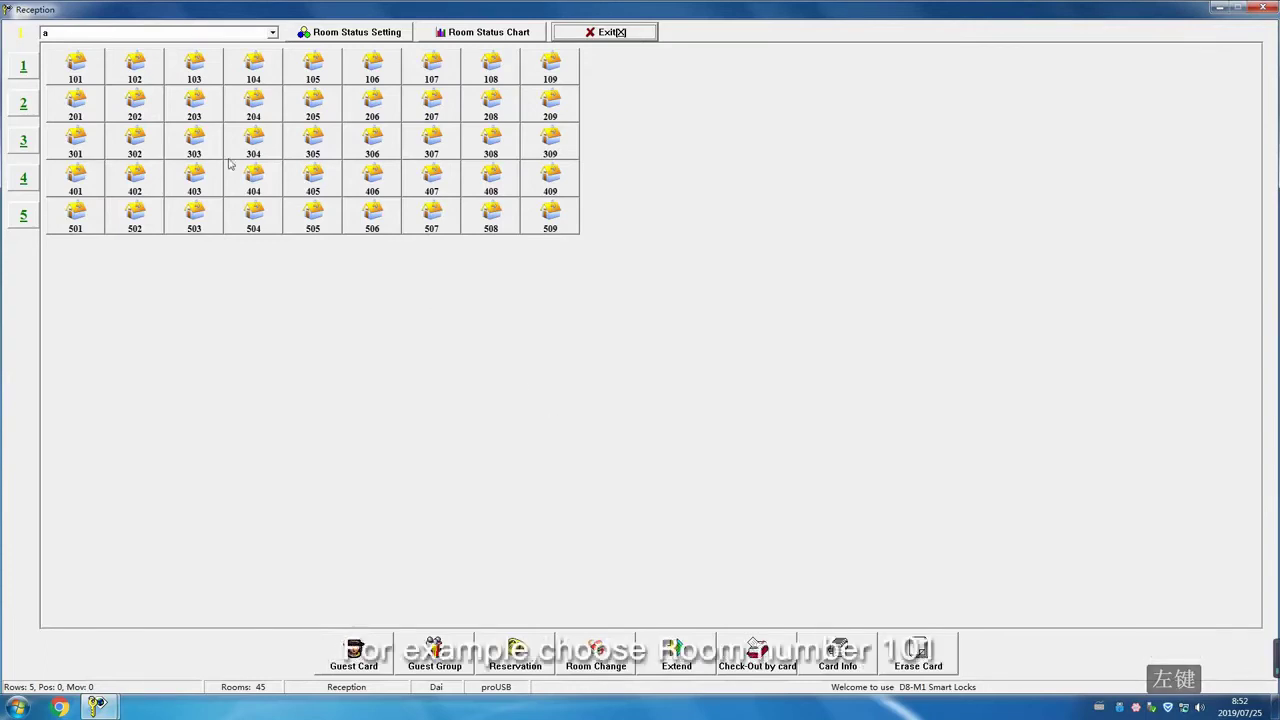
pyautogui.doubleClick(82, 82)
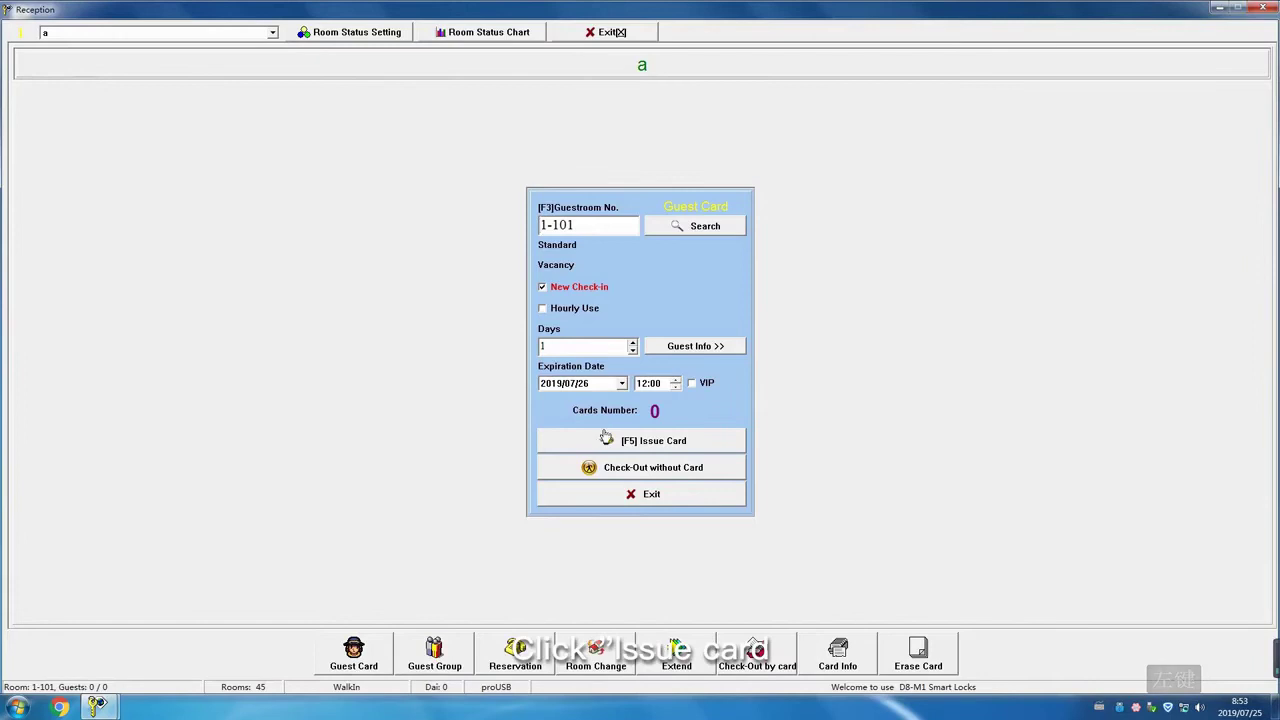
# Issue the one-day guest card for room 1-101 and close the form.
pyautogui.click(606, 440)
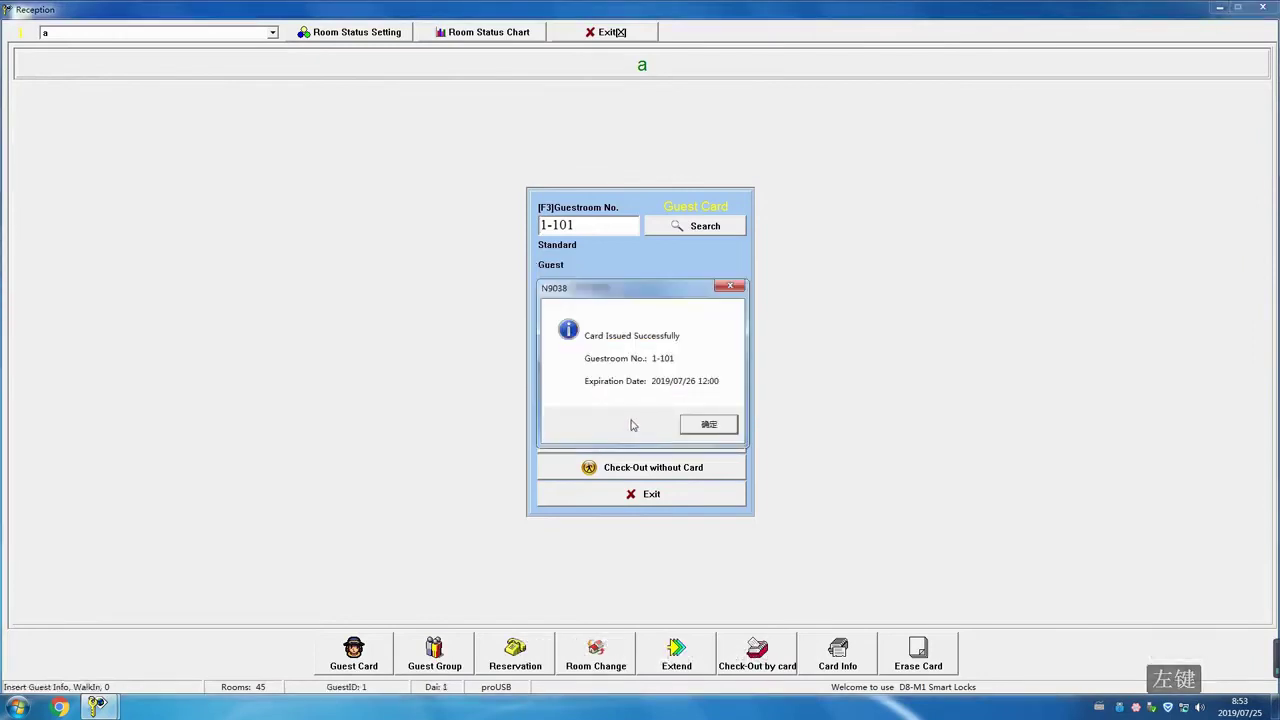
pyautogui.click(706, 426)
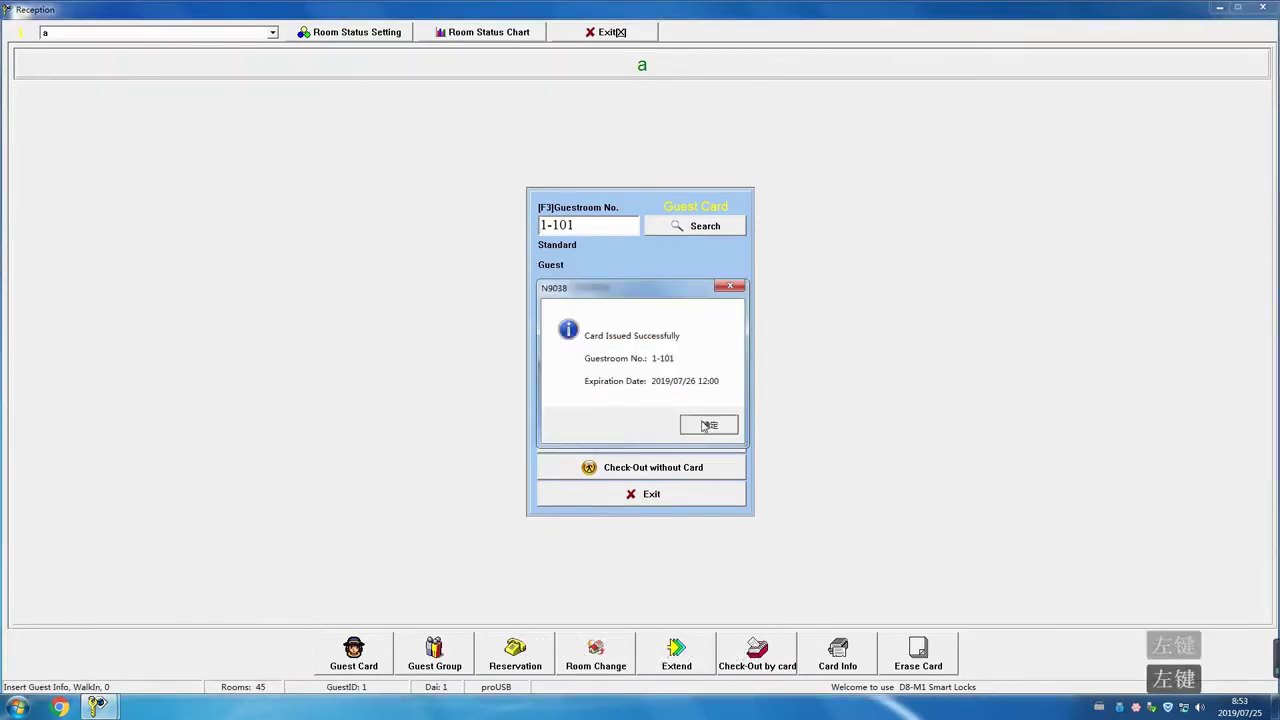
pyautogui.click(654, 503)
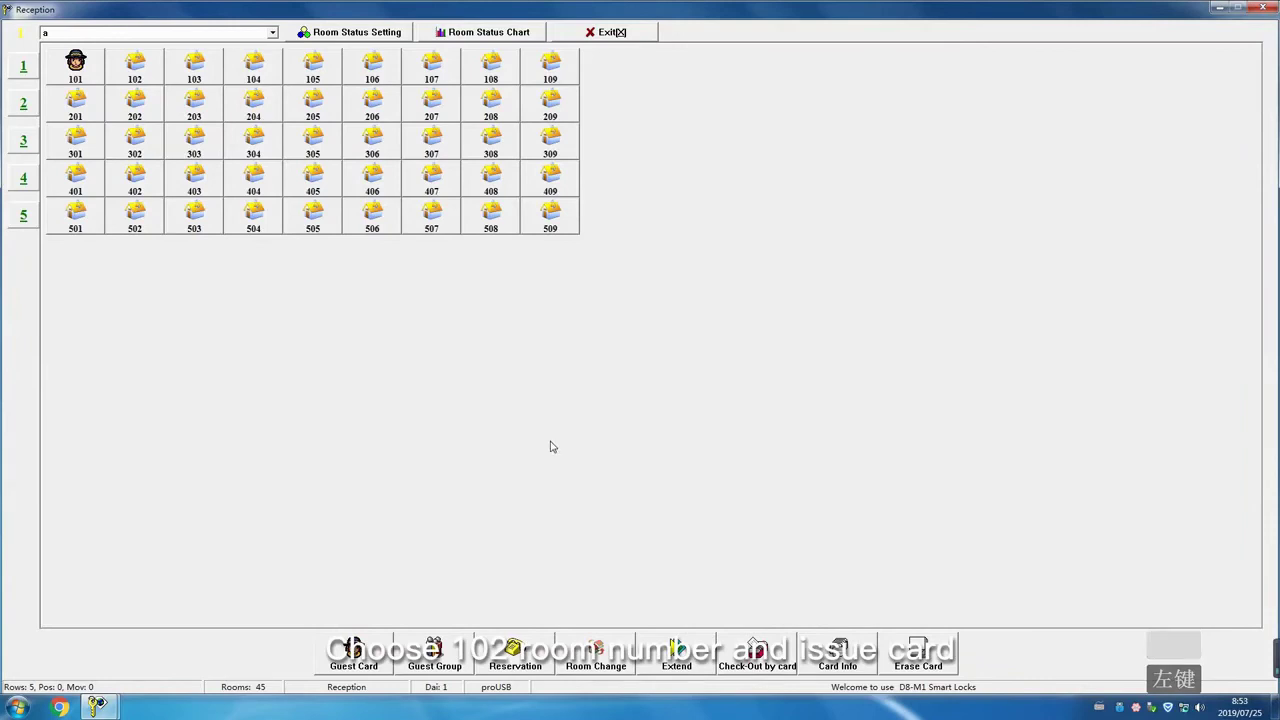
# Issue a one-day guest card for room 102 and close the guest card form.
pyautogui.click(139, 69)
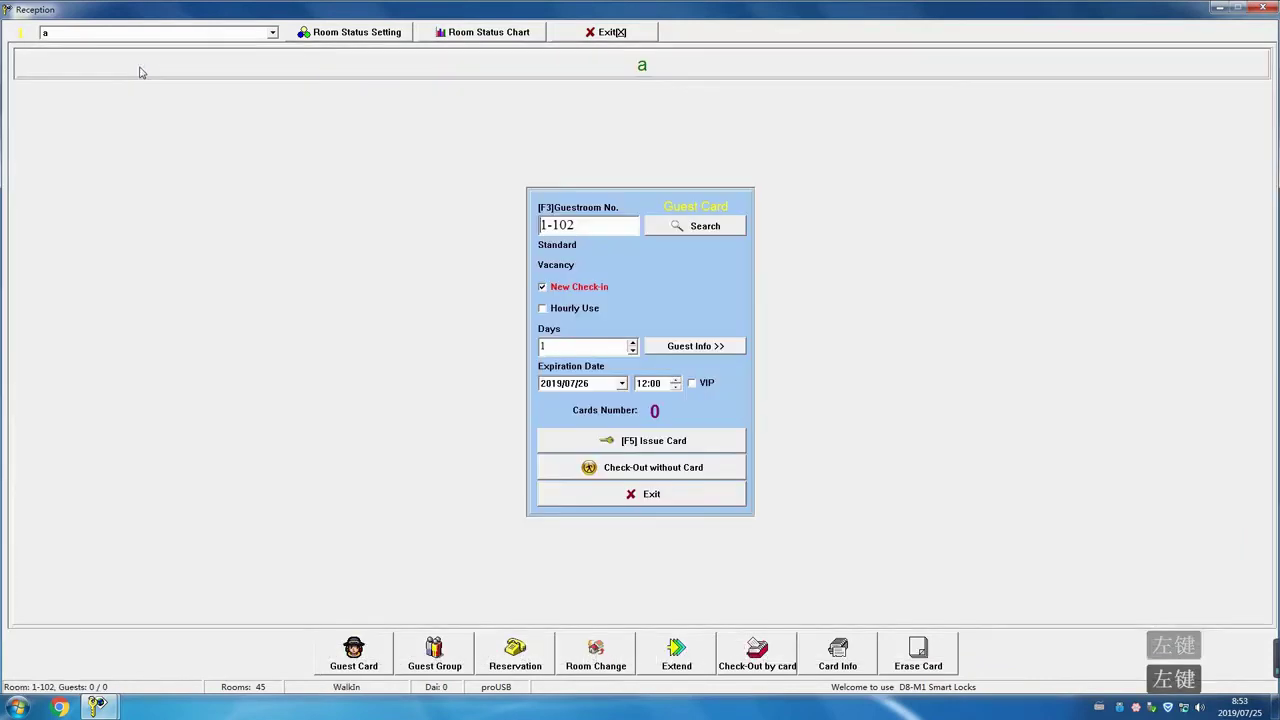
pyautogui.click(635, 441)
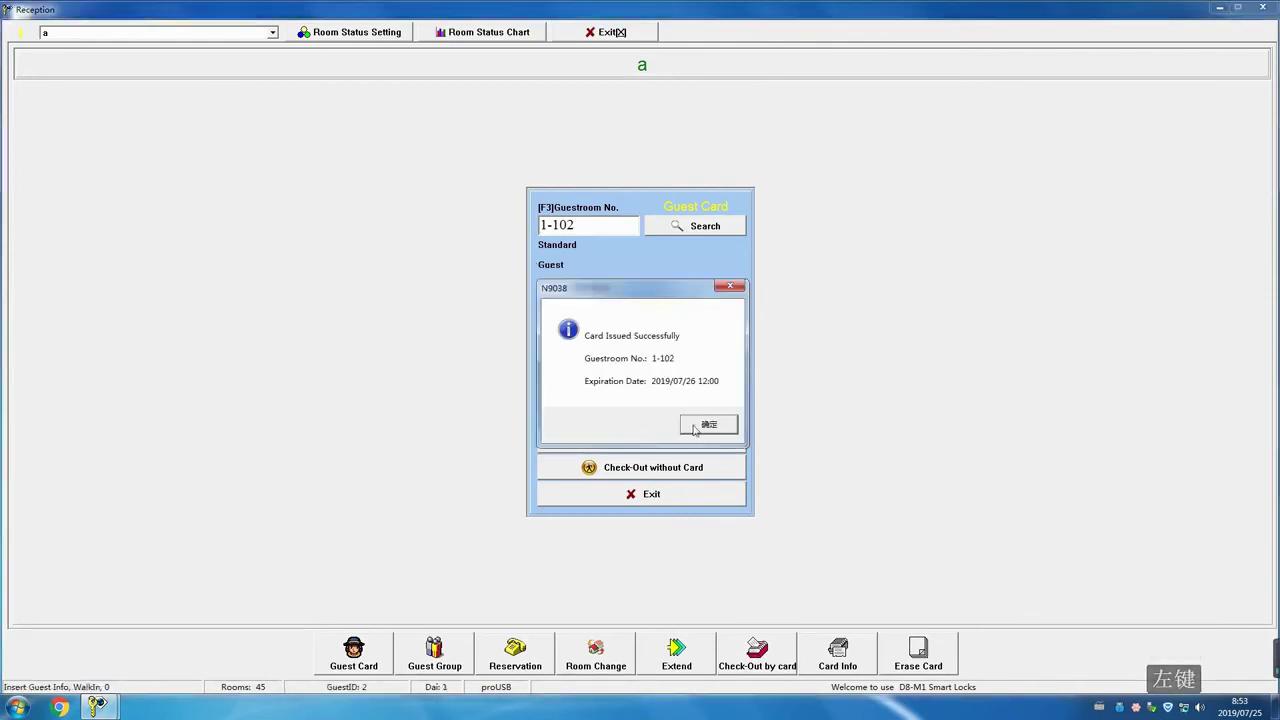
pyautogui.click(696, 425)
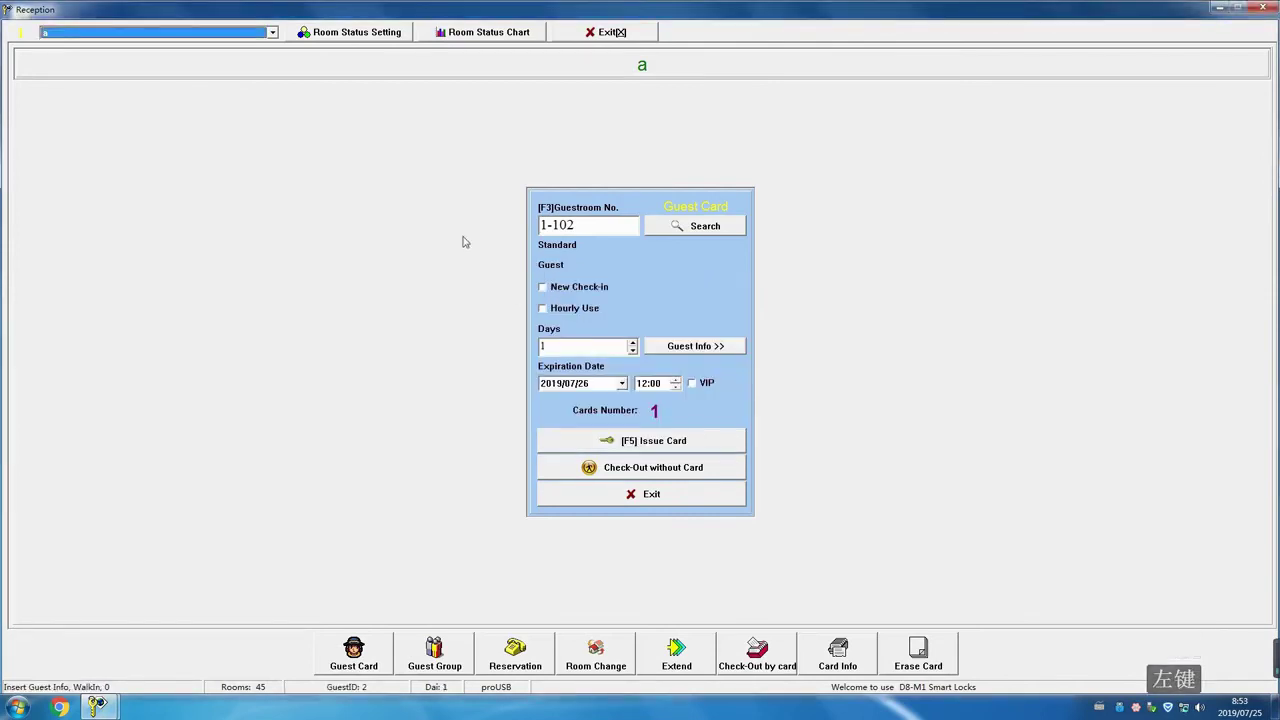
pyautogui.click(638, 494)
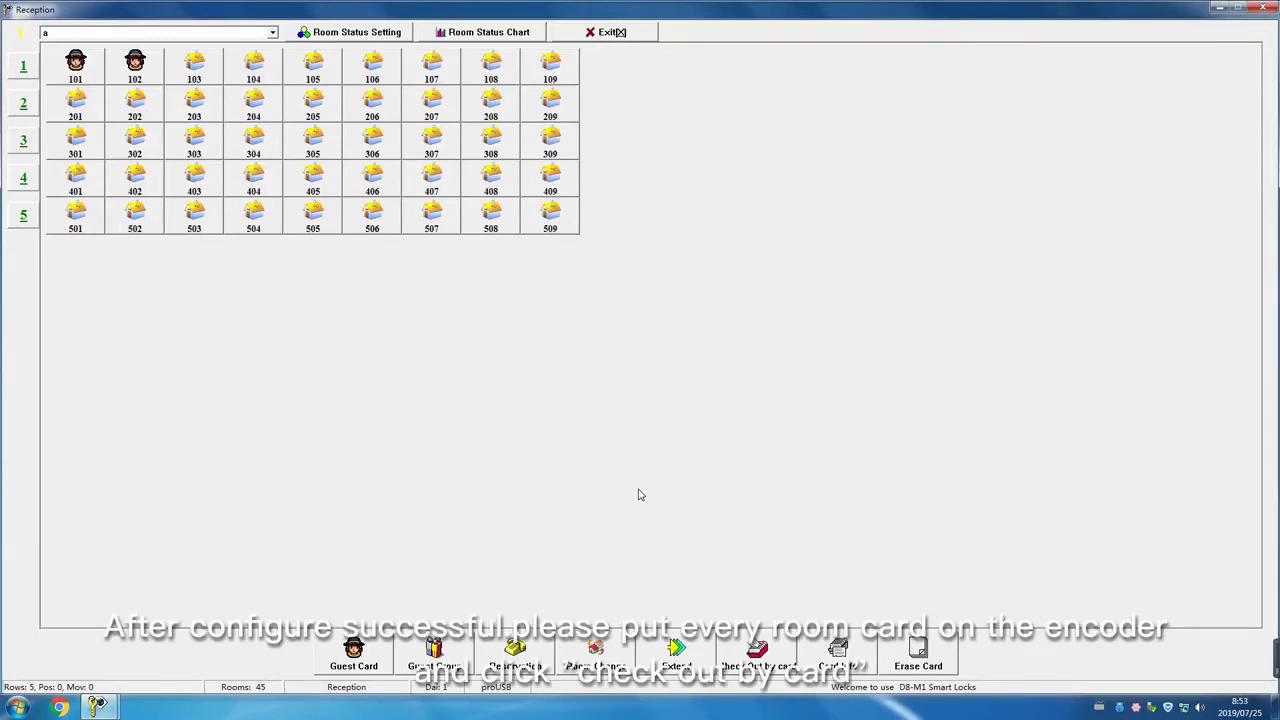
# Check out rooms 101 and 102 by card, dismissing each success message.
pyautogui.click(777, 650)
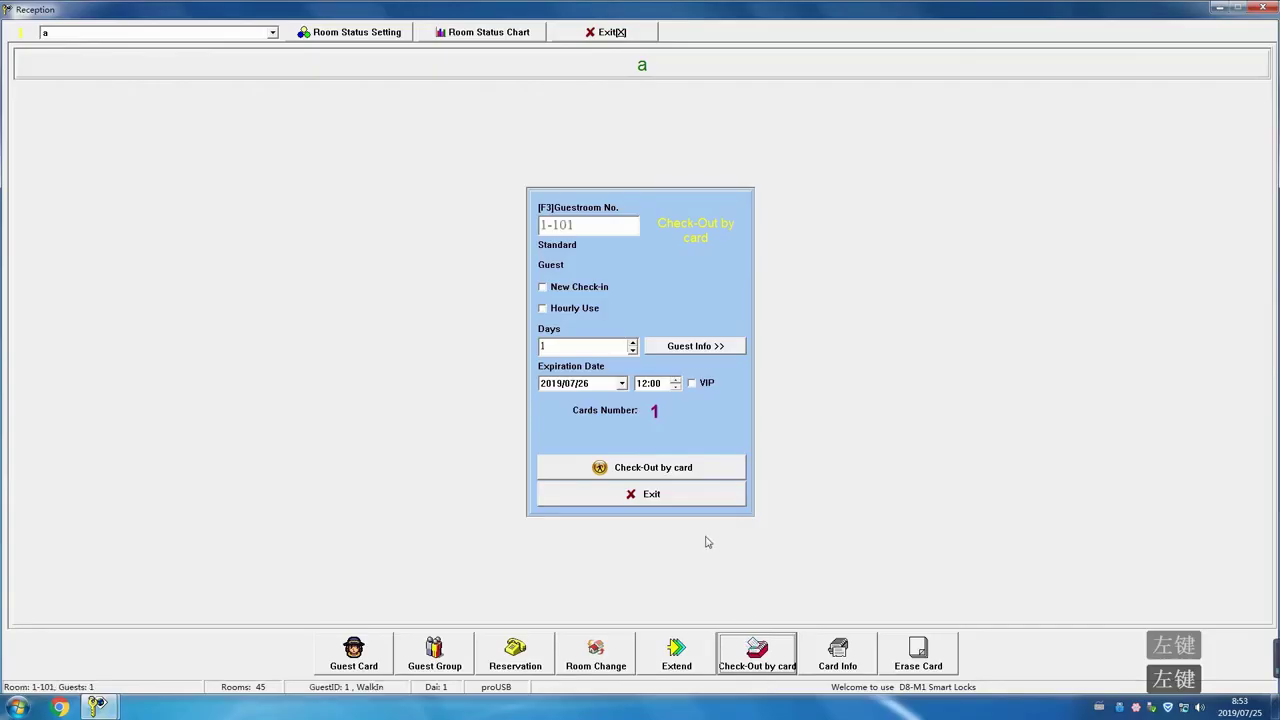
pyautogui.click(684, 475)
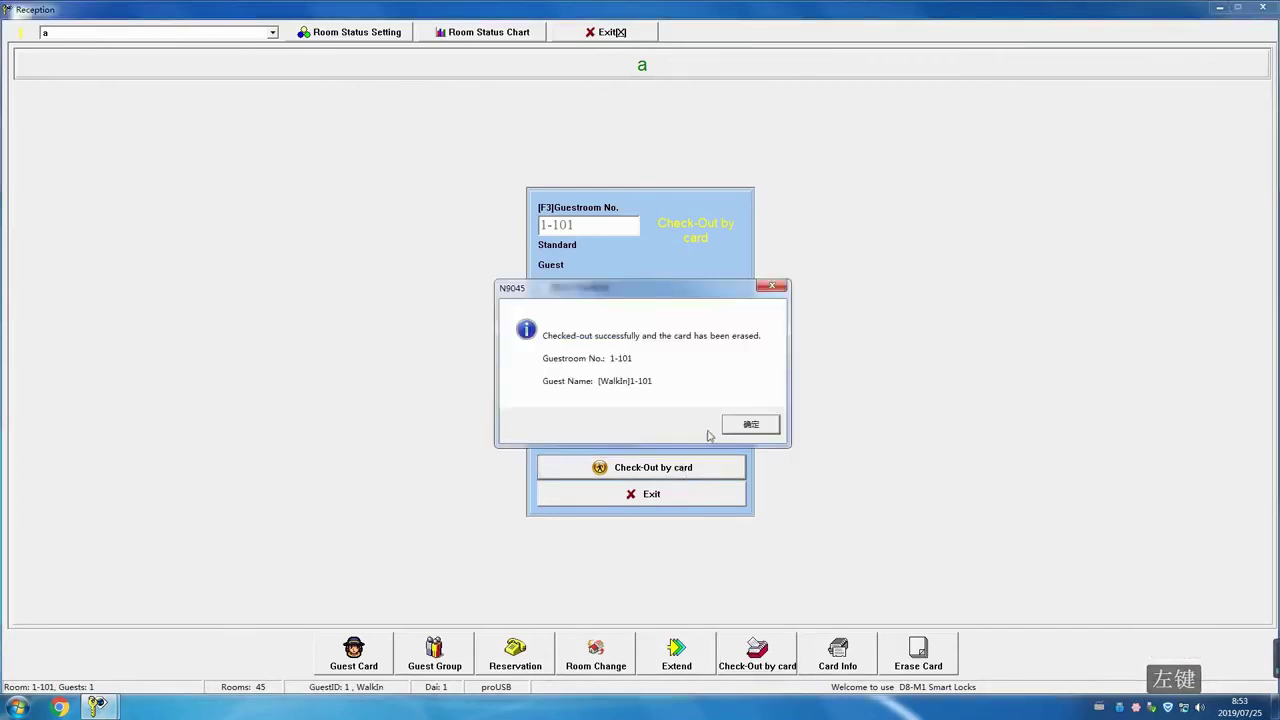
pyautogui.click(750, 425)
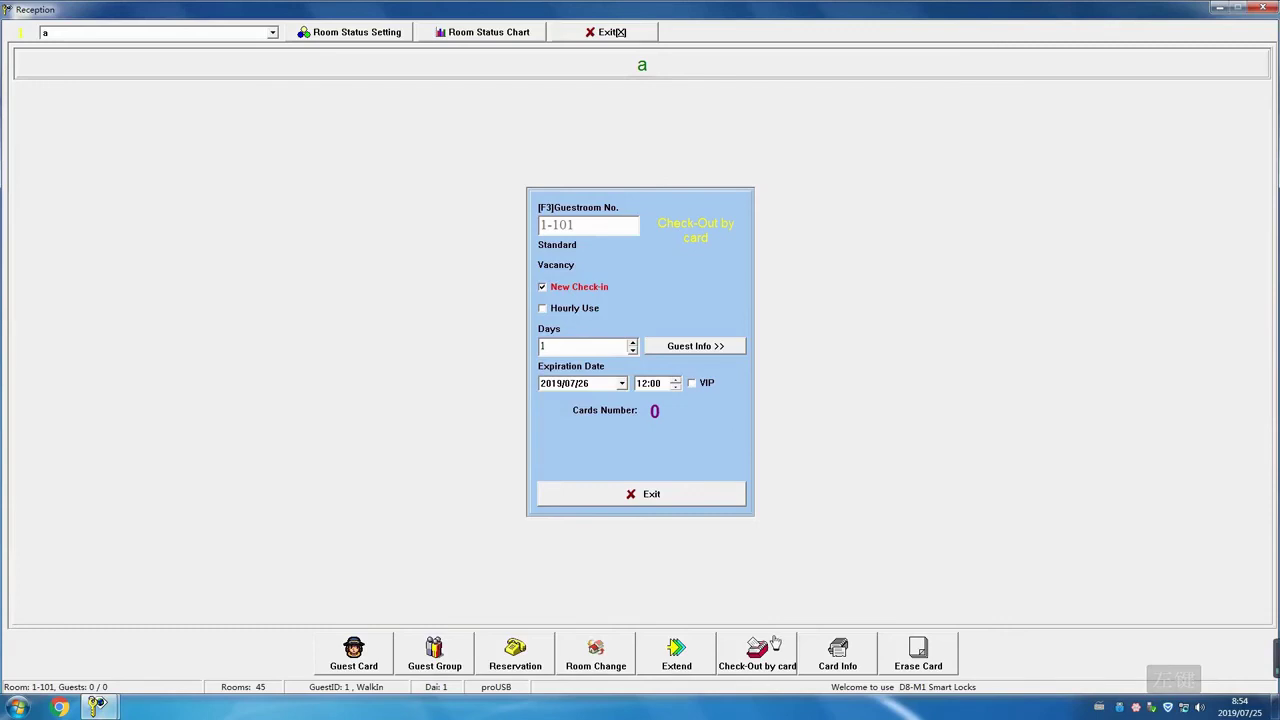
pyautogui.click(775, 645)
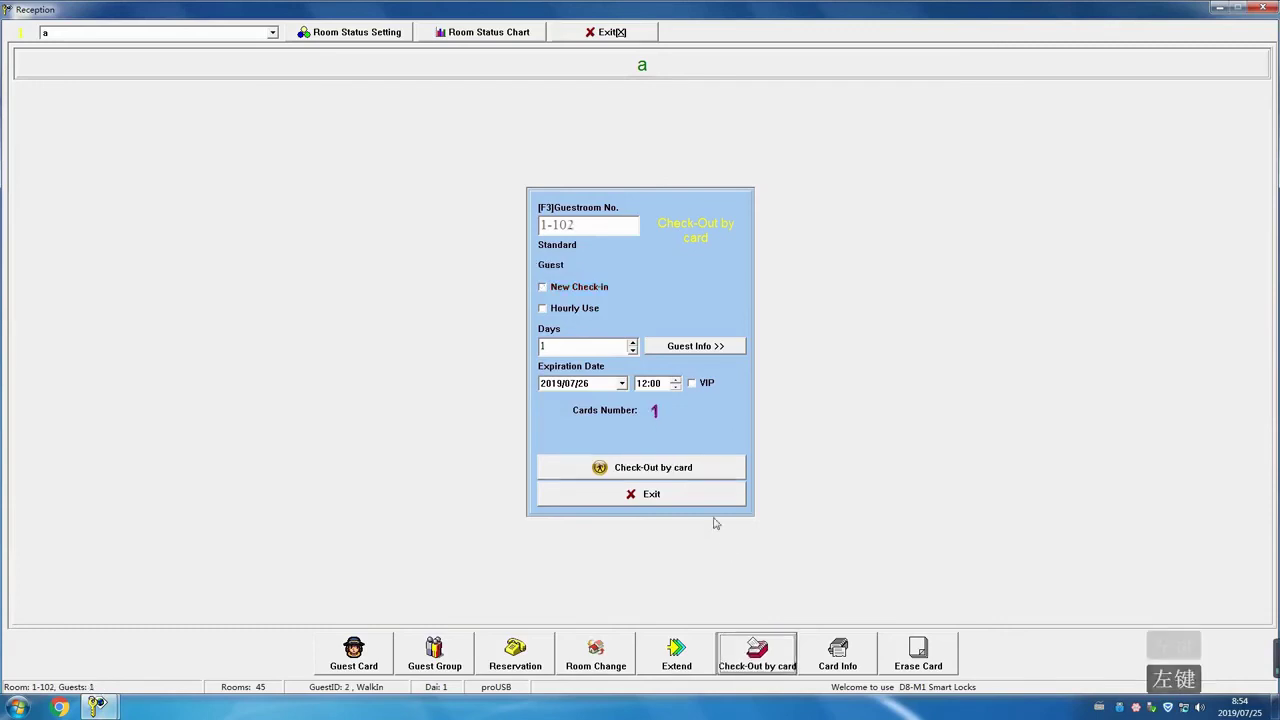
pyautogui.click(685, 469)
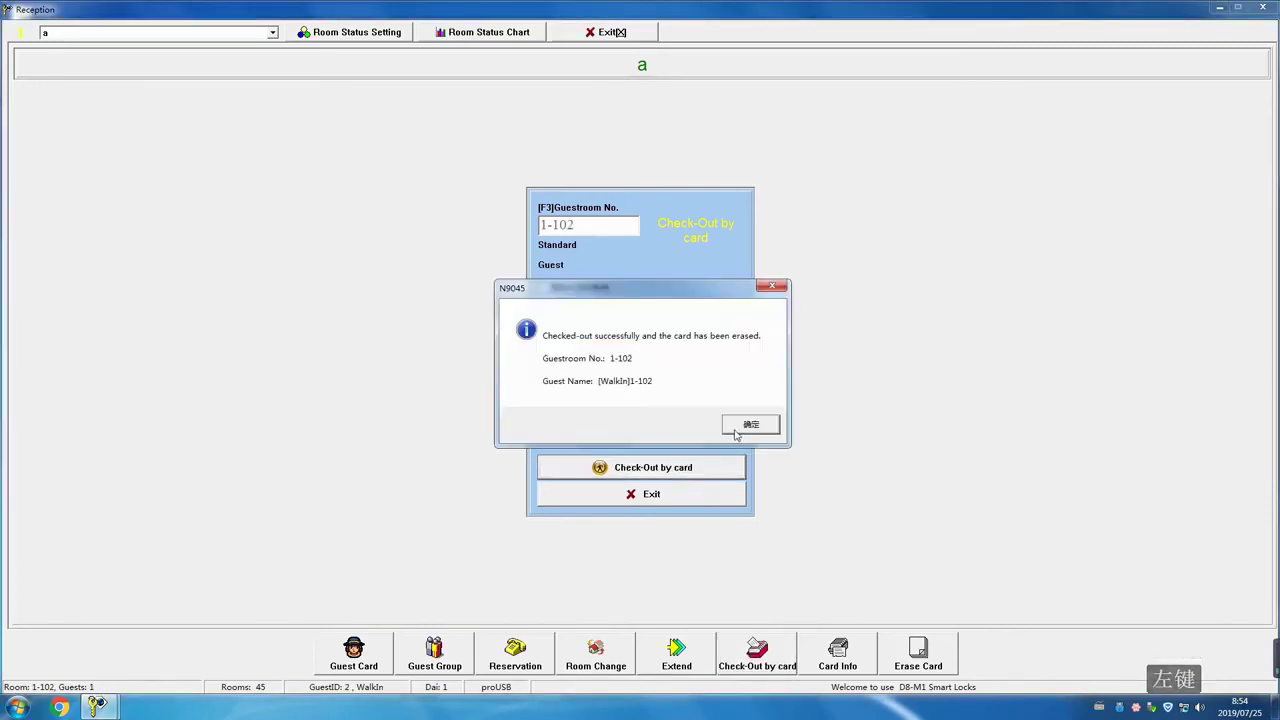
pyautogui.click(750, 425)
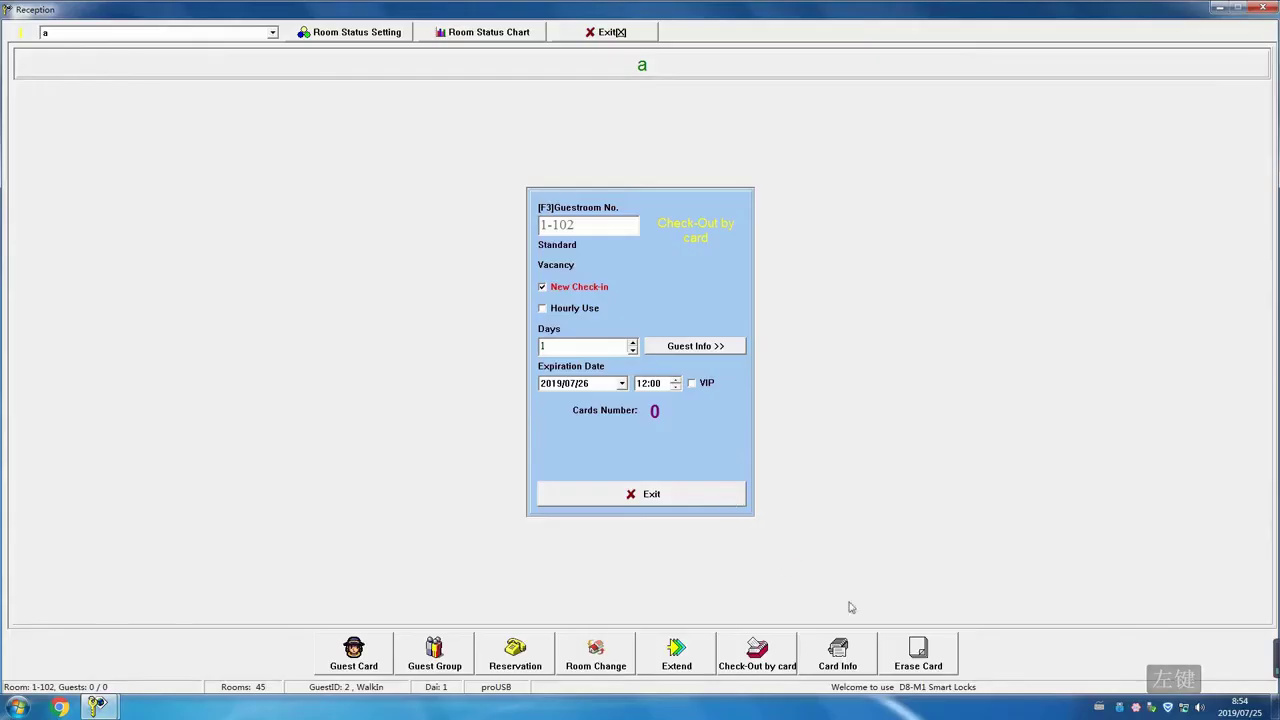
# Erase the card information, retrying after the invalid card message.
pyautogui.click(918, 655)
pyautogui.click(682, 400)
pyautogui.click(756, 426)
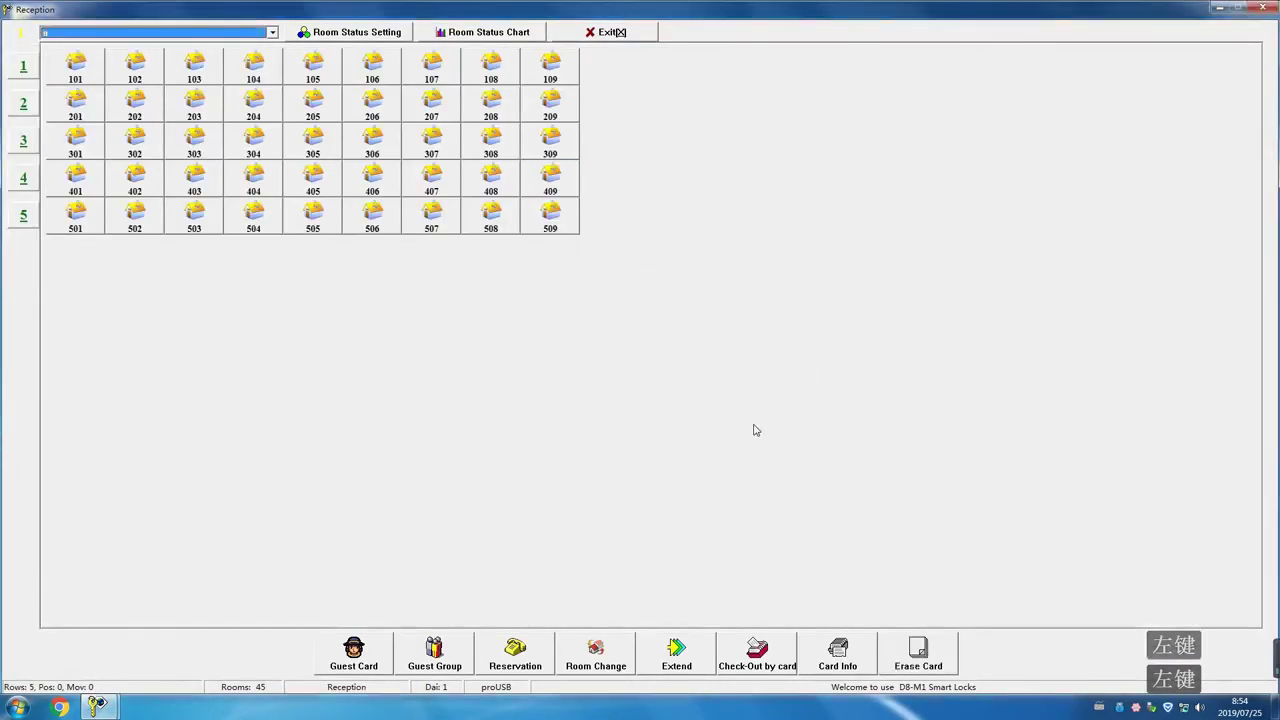
pyautogui.click(918, 655)
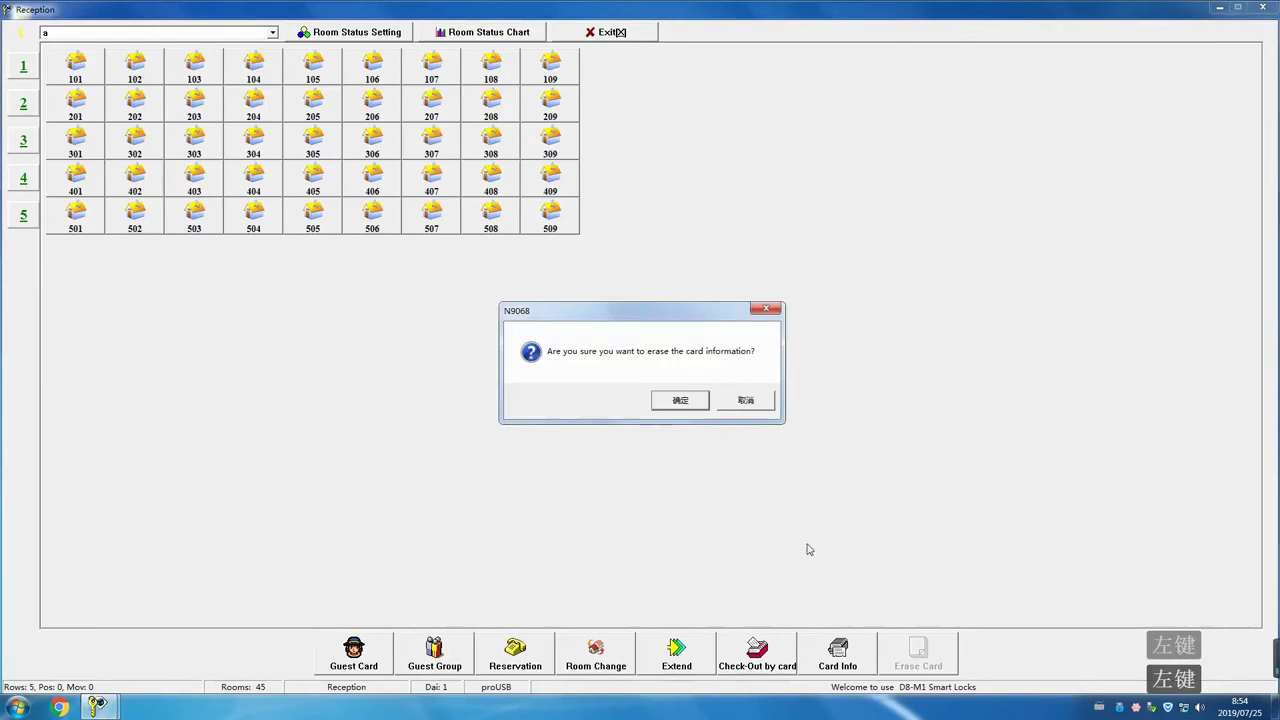
pyautogui.click(680, 400)
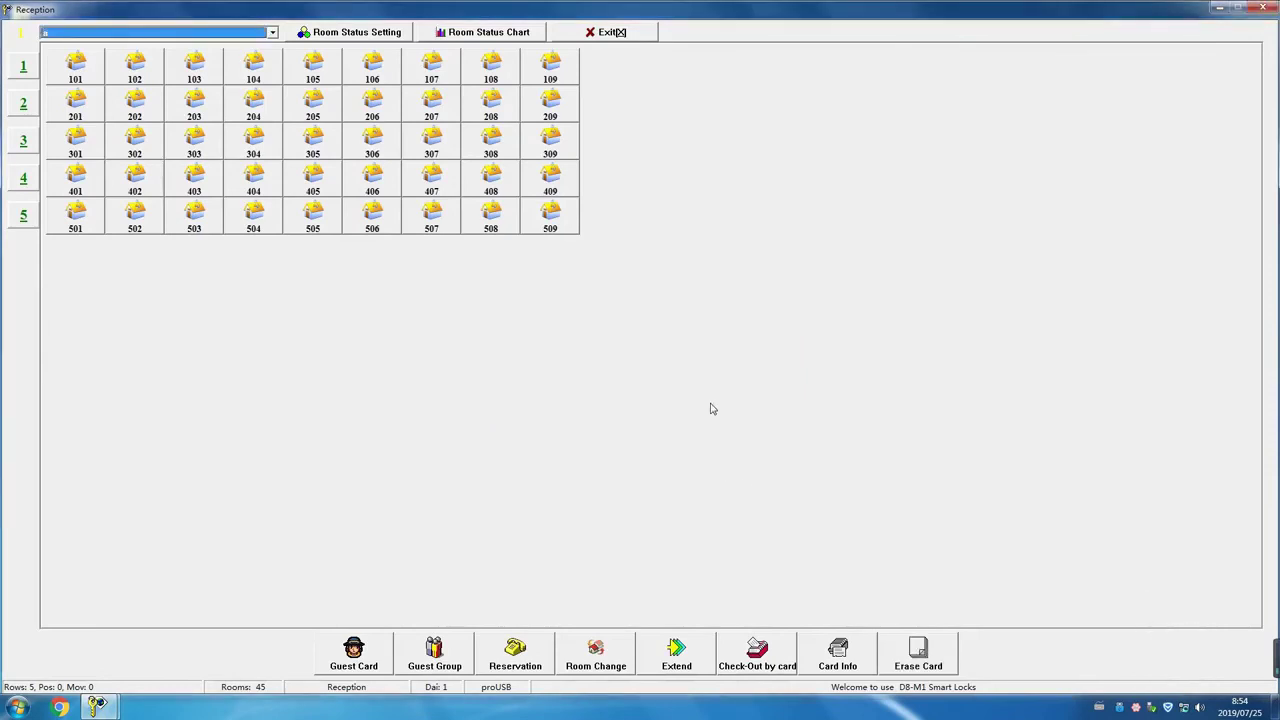
# Set room 101's guest card to expire 2019/07/29, exit without issuing, and leave reception.
pyautogui.click(89, 80)
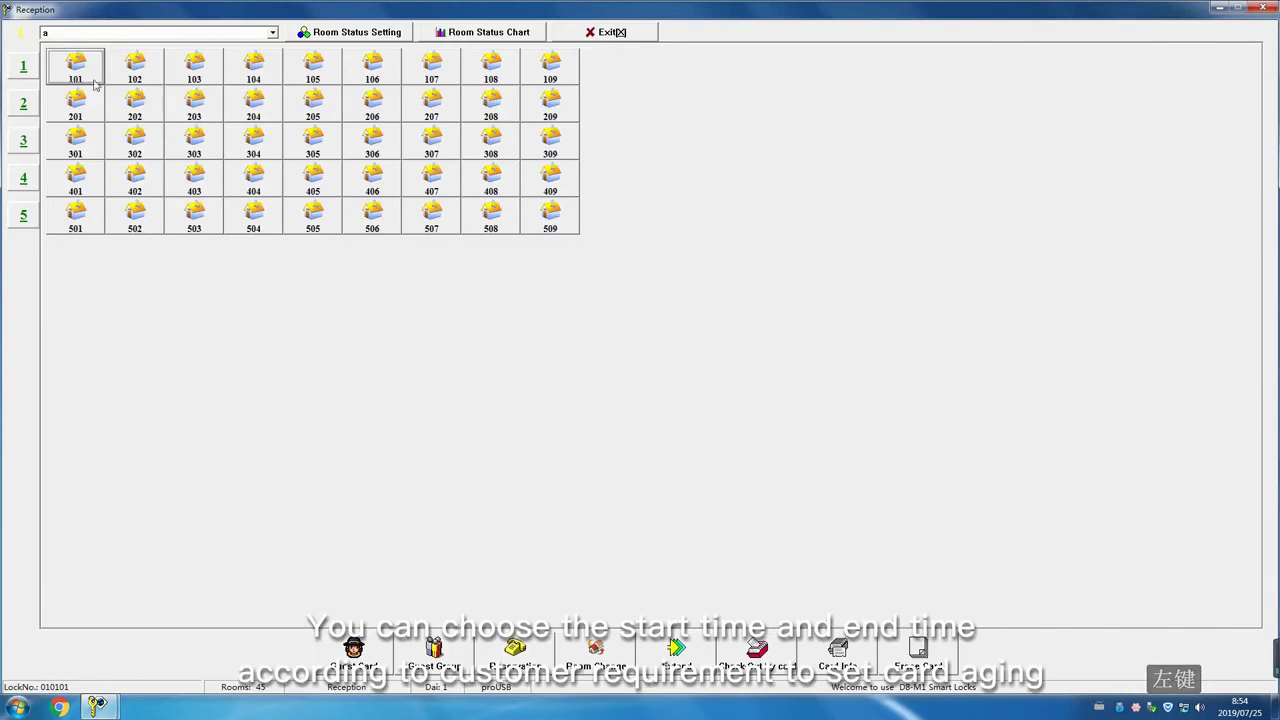
pyautogui.doubleClick(92, 83)
pyautogui.click(621, 384)
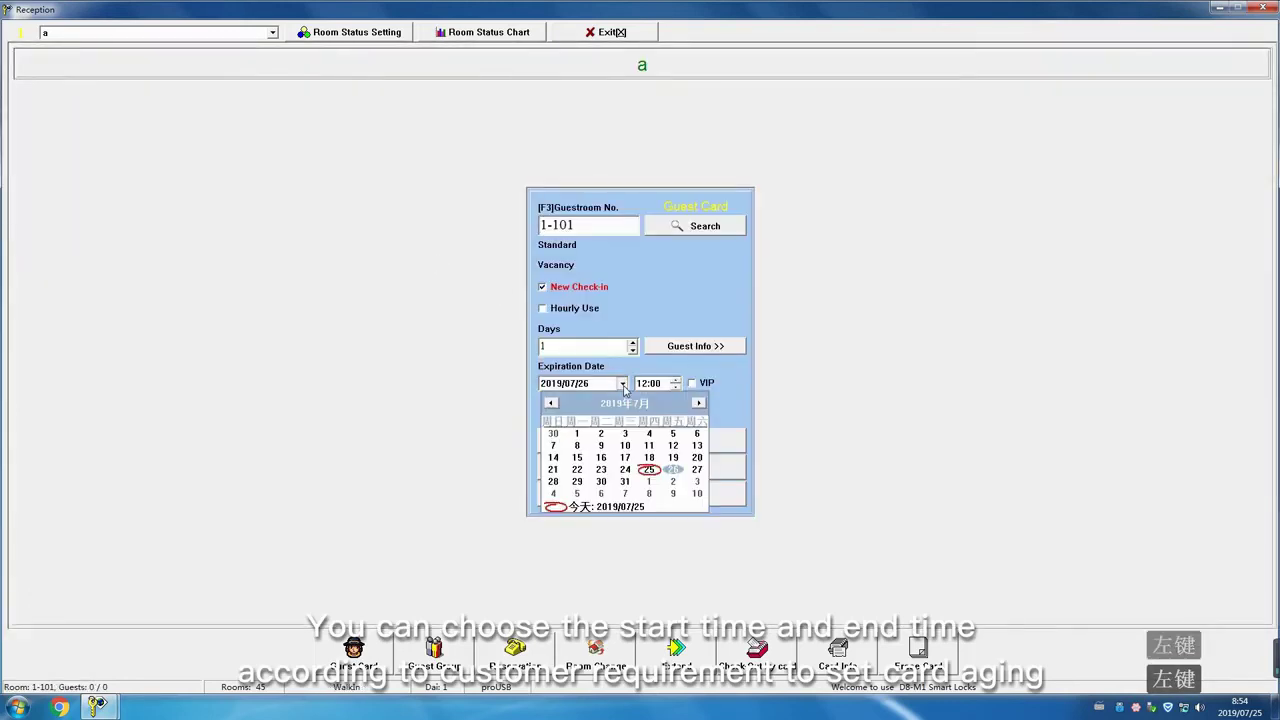
pyautogui.click(698, 402)
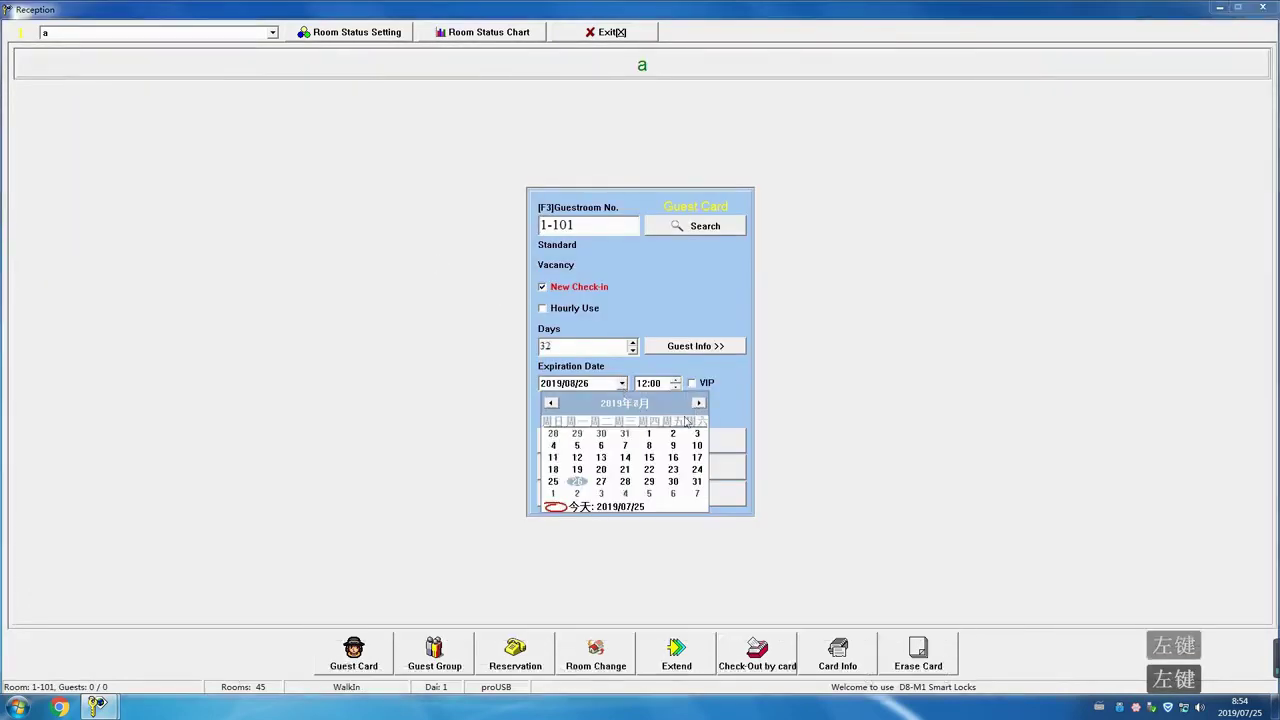
pyautogui.click(578, 434)
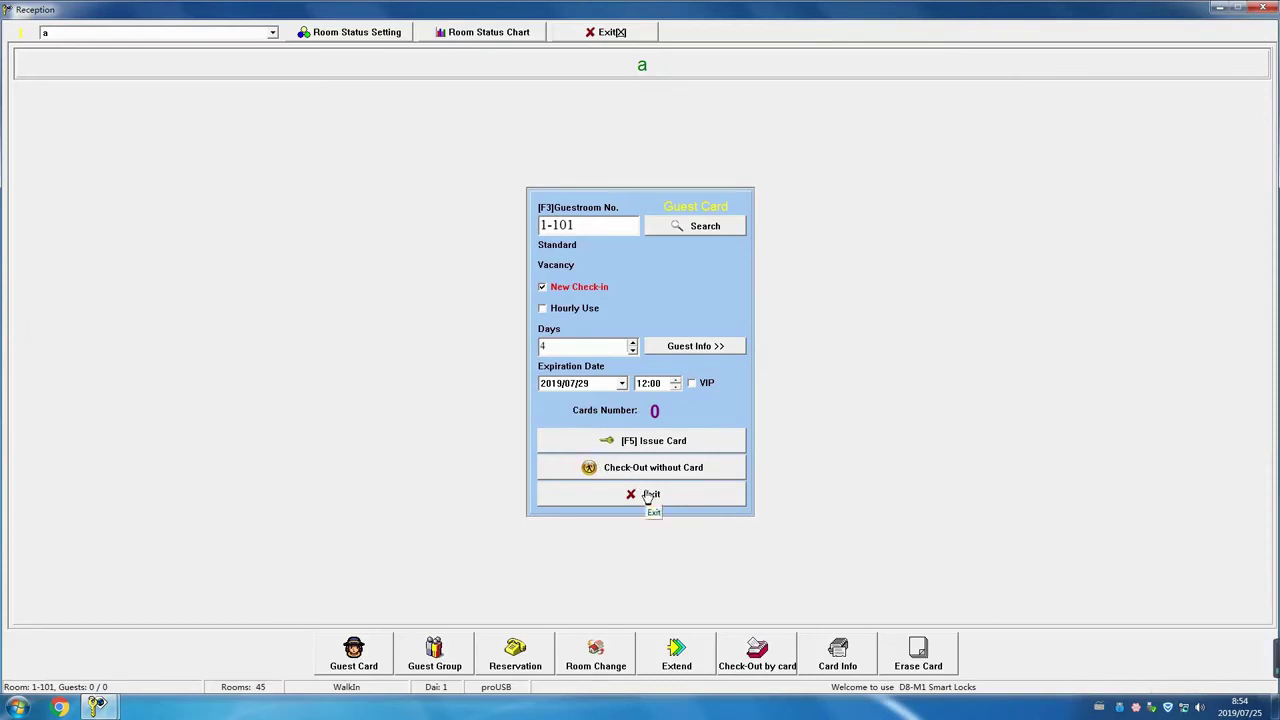
pyautogui.click(648, 497)
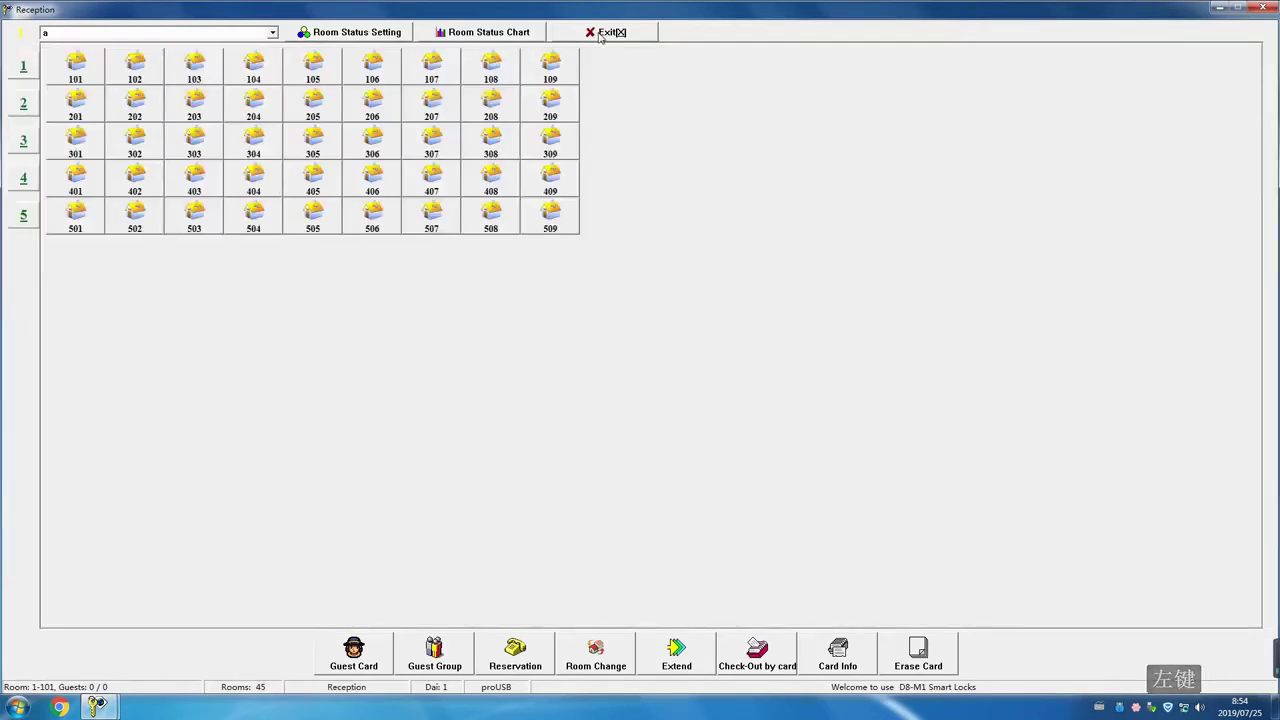
pyautogui.click(600, 36)
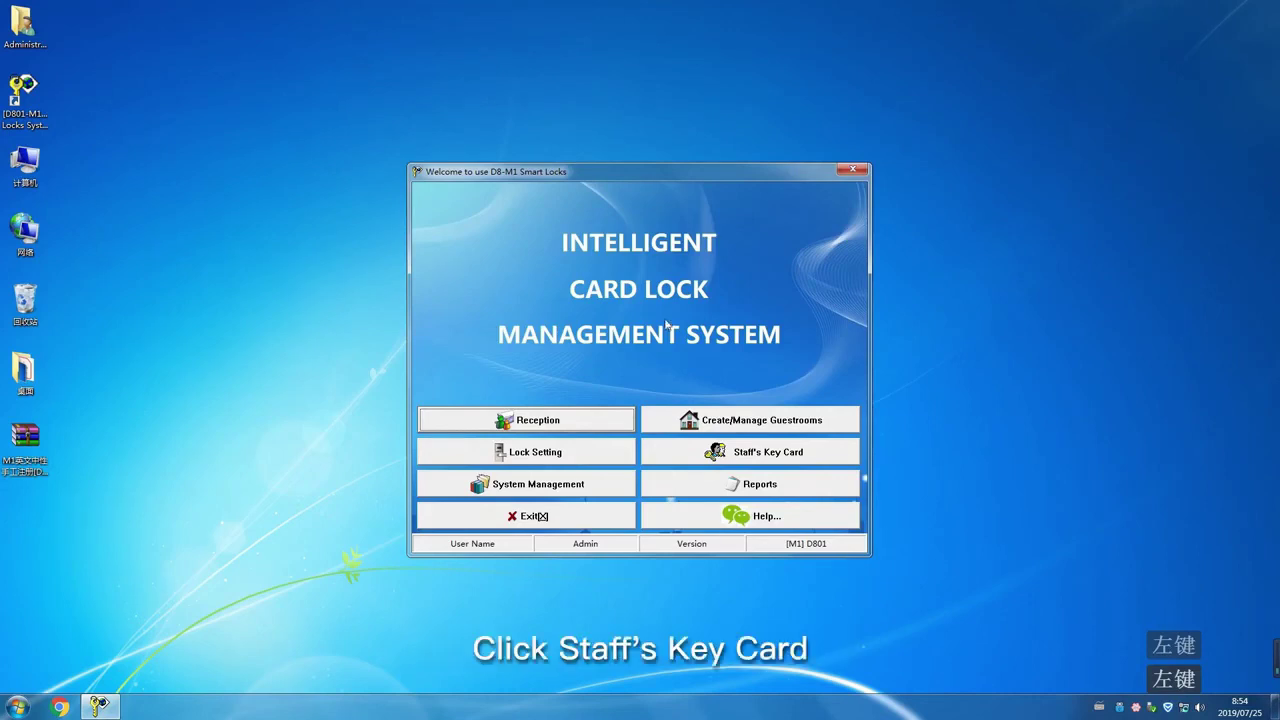
# Attempt a staff master card valid until 2020/07/24, dismissing the encoder warning, then close the window.
pyautogui.click(737, 455)
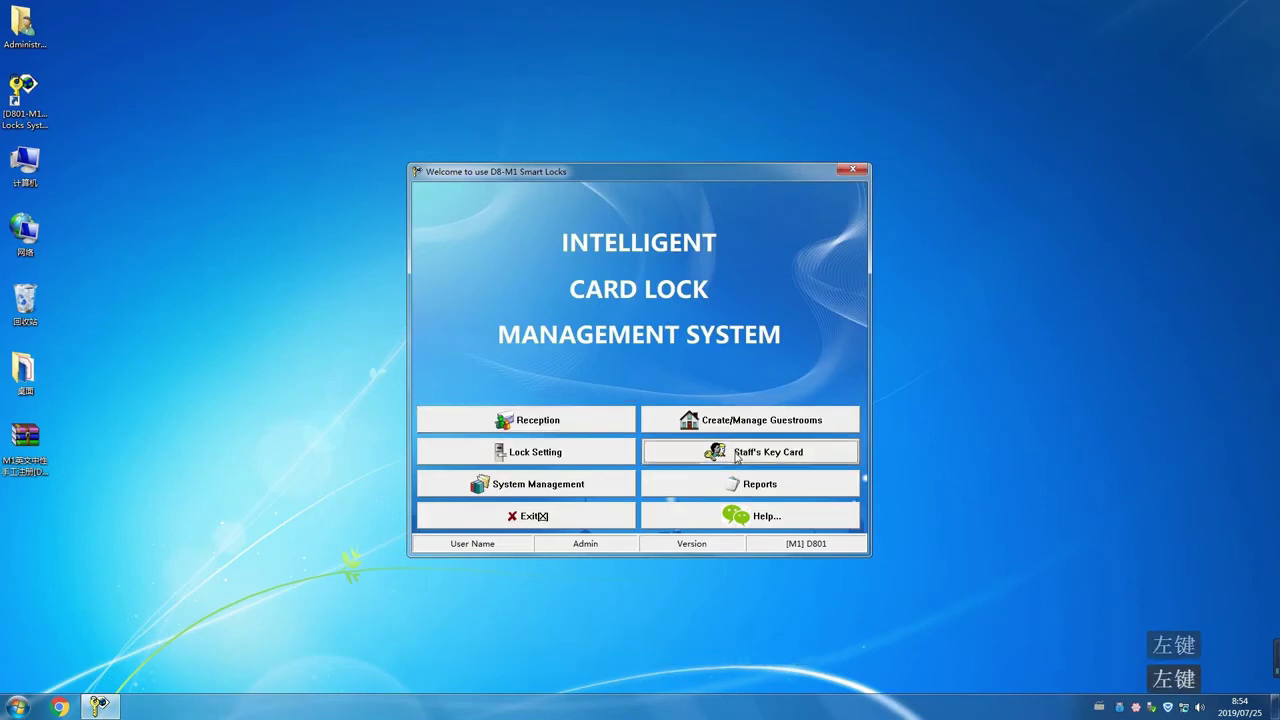
pyautogui.click(558, 250)
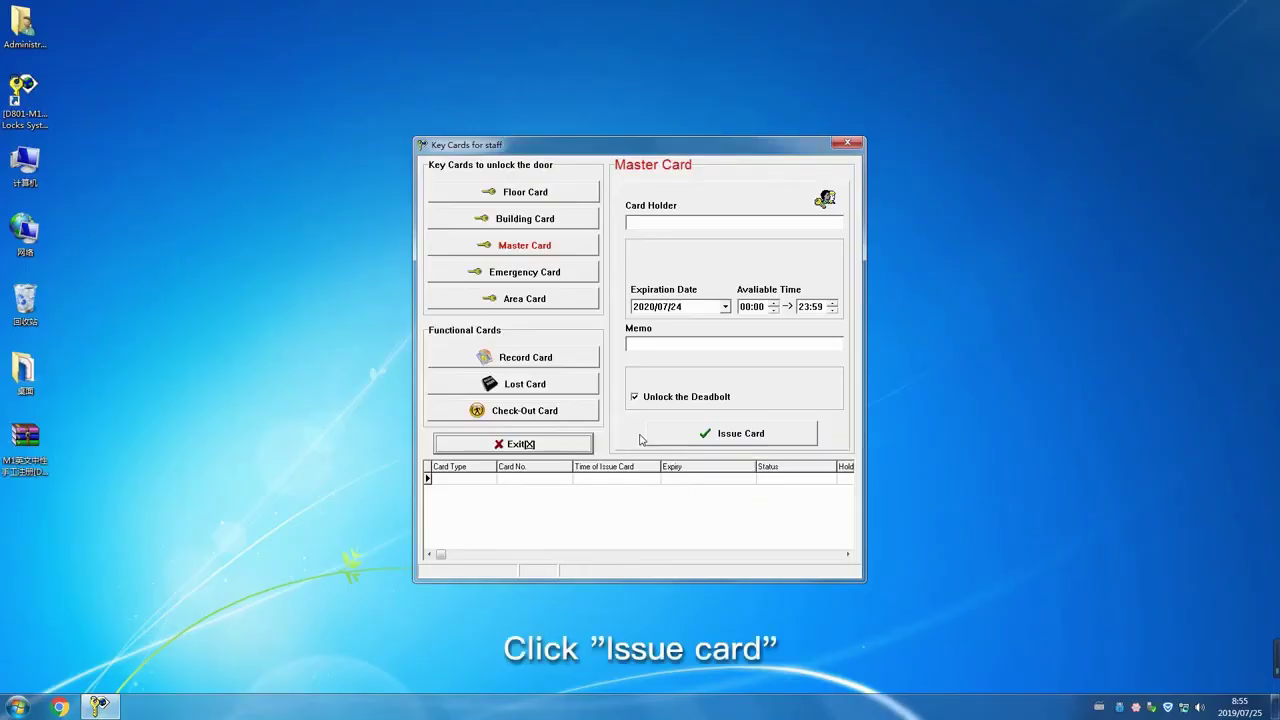
pyautogui.click(661, 441)
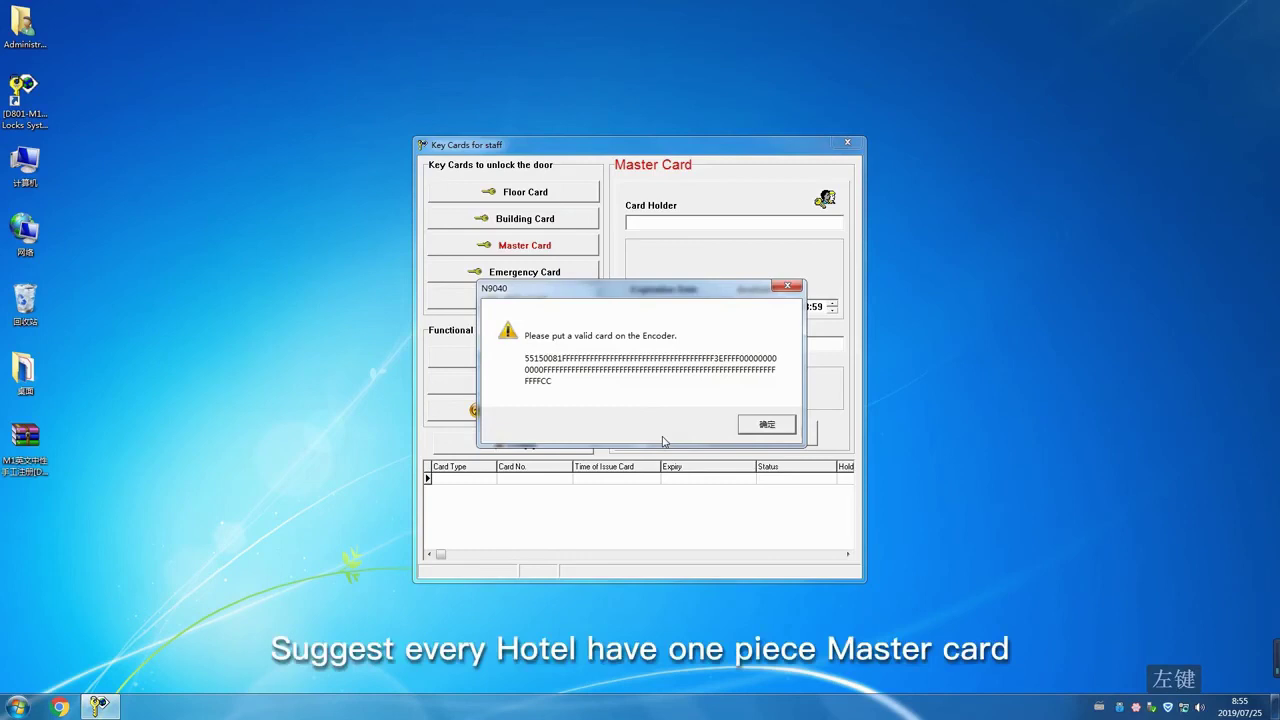
pyautogui.click(748, 428)
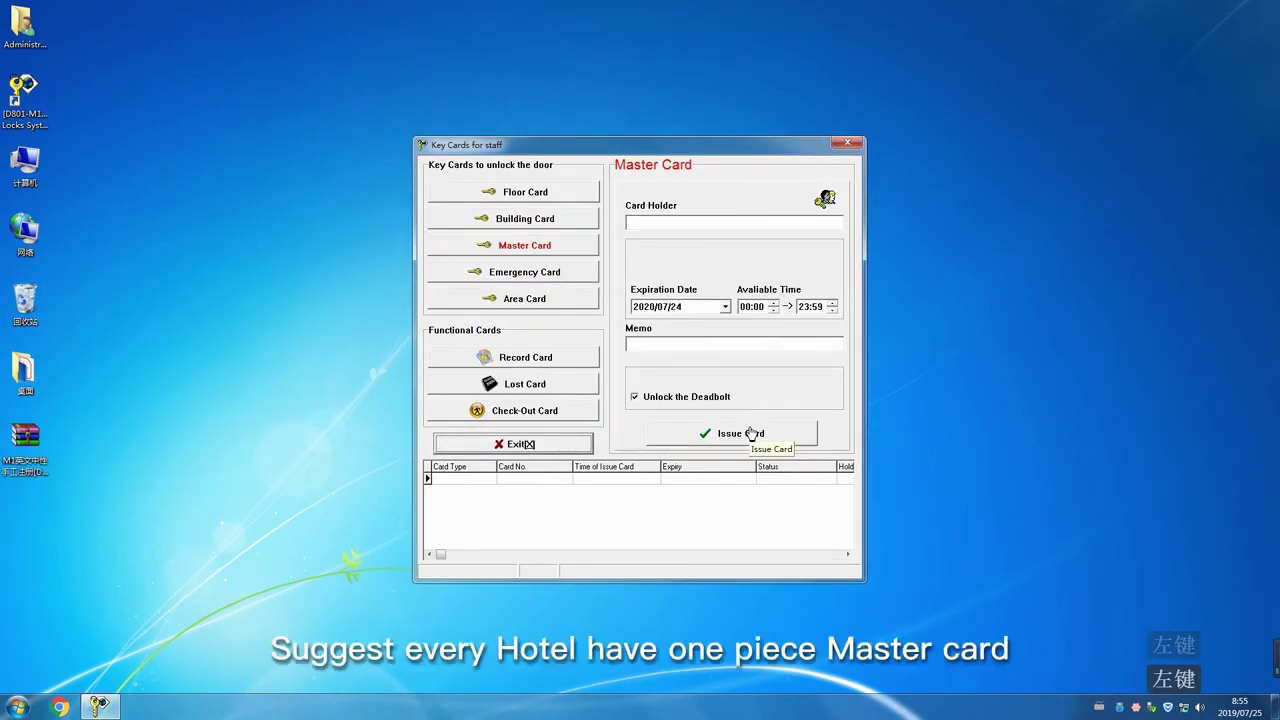
pyautogui.click(584, 450)
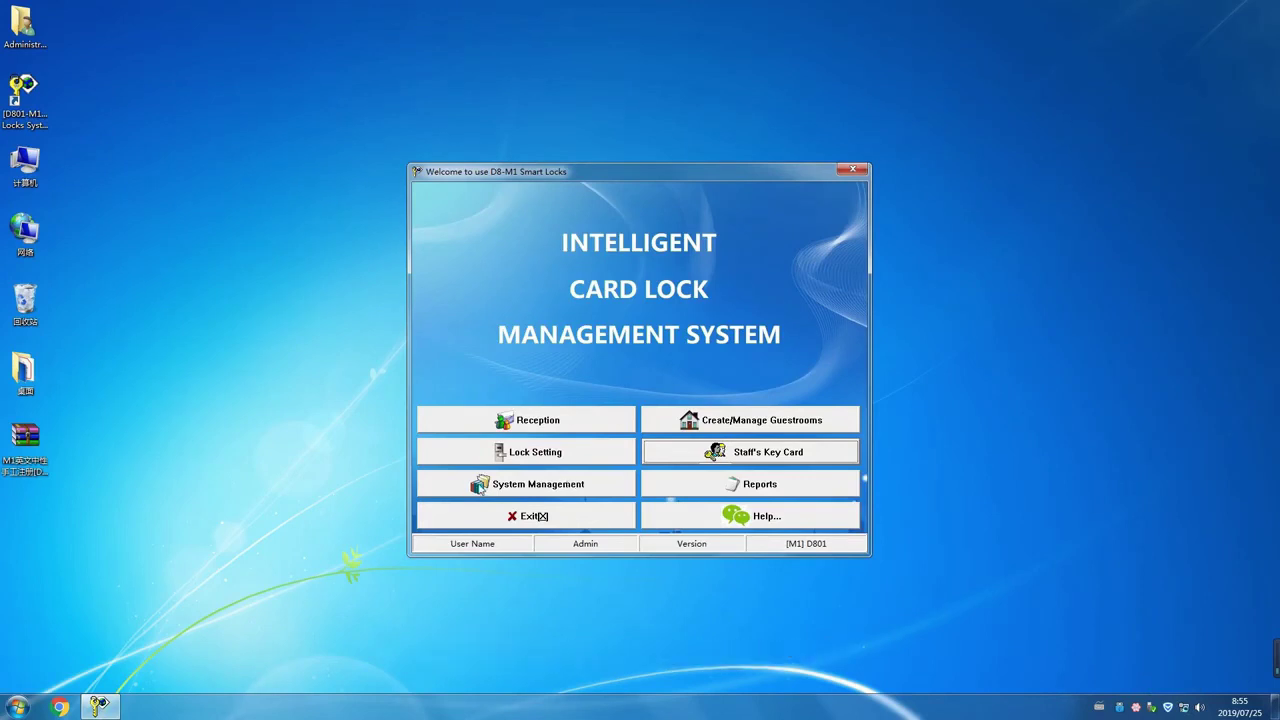
pyautogui.click(504, 496)
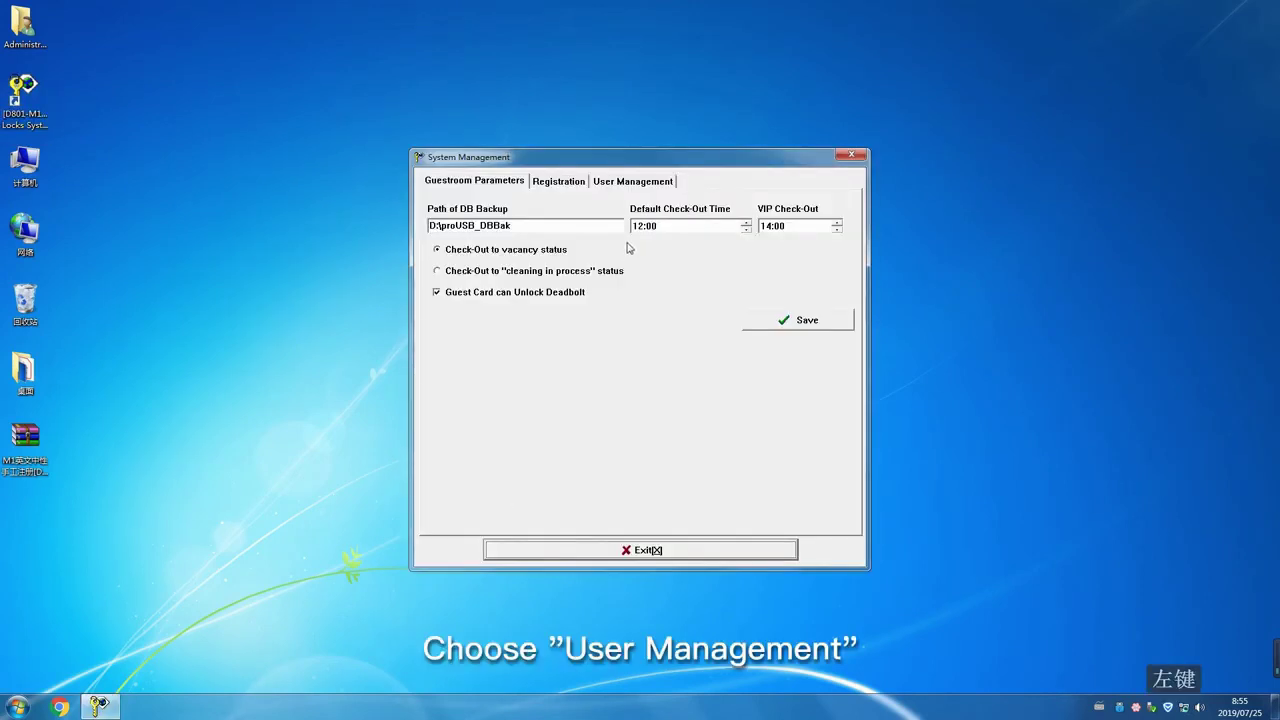
# In User Management, add Receptionist user code 11, name 22, memo 333, then close System Management.
pyautogui.click(632, 183)
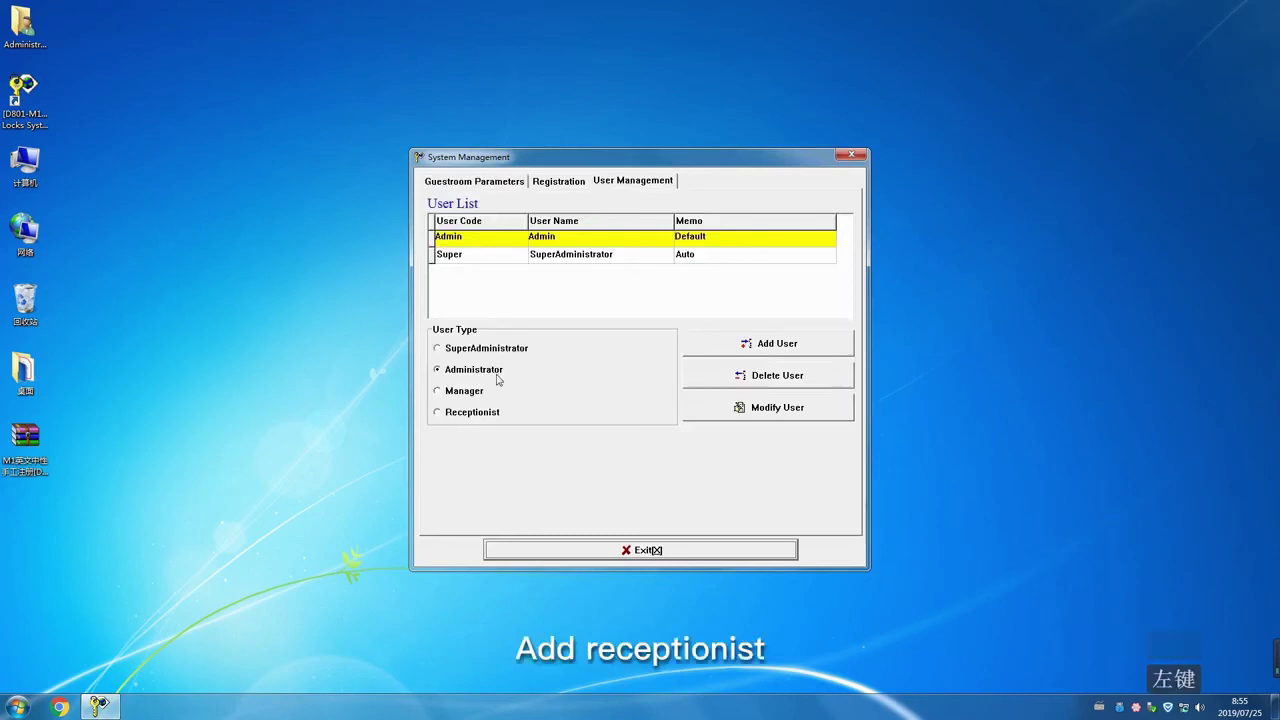
pyautogui.click(440, 418)
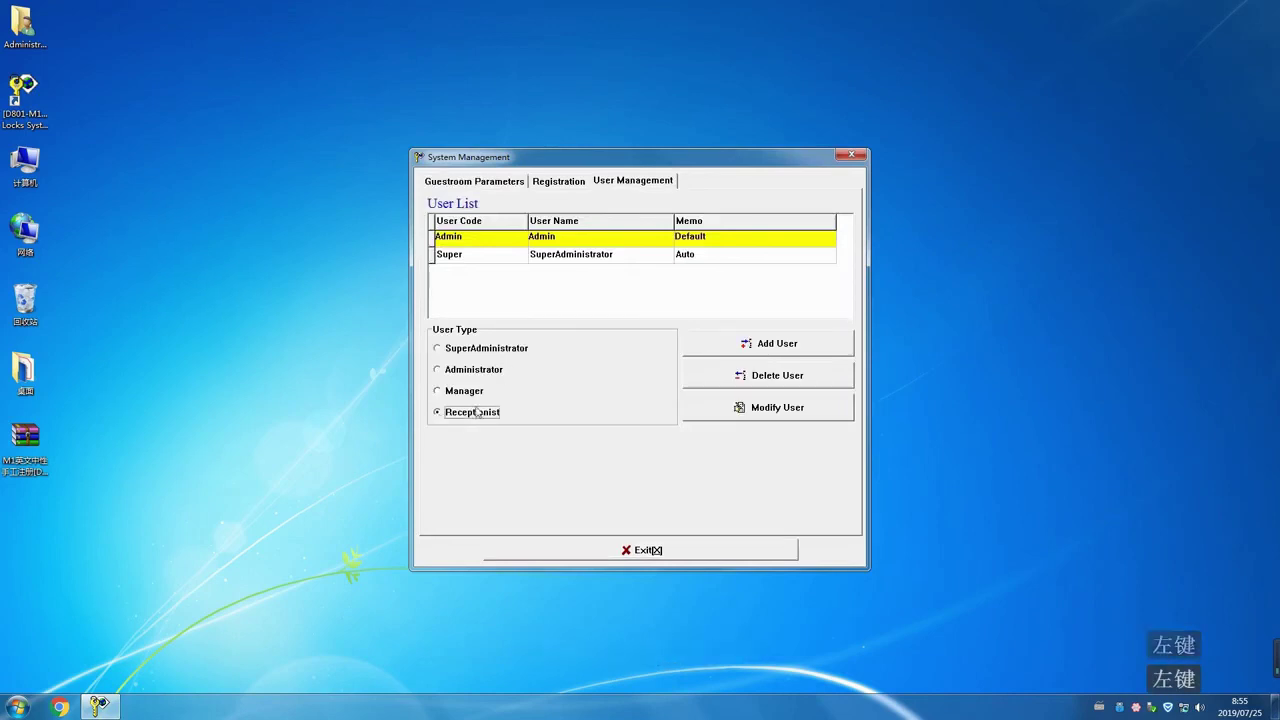
pyautogui.click(746, 345)
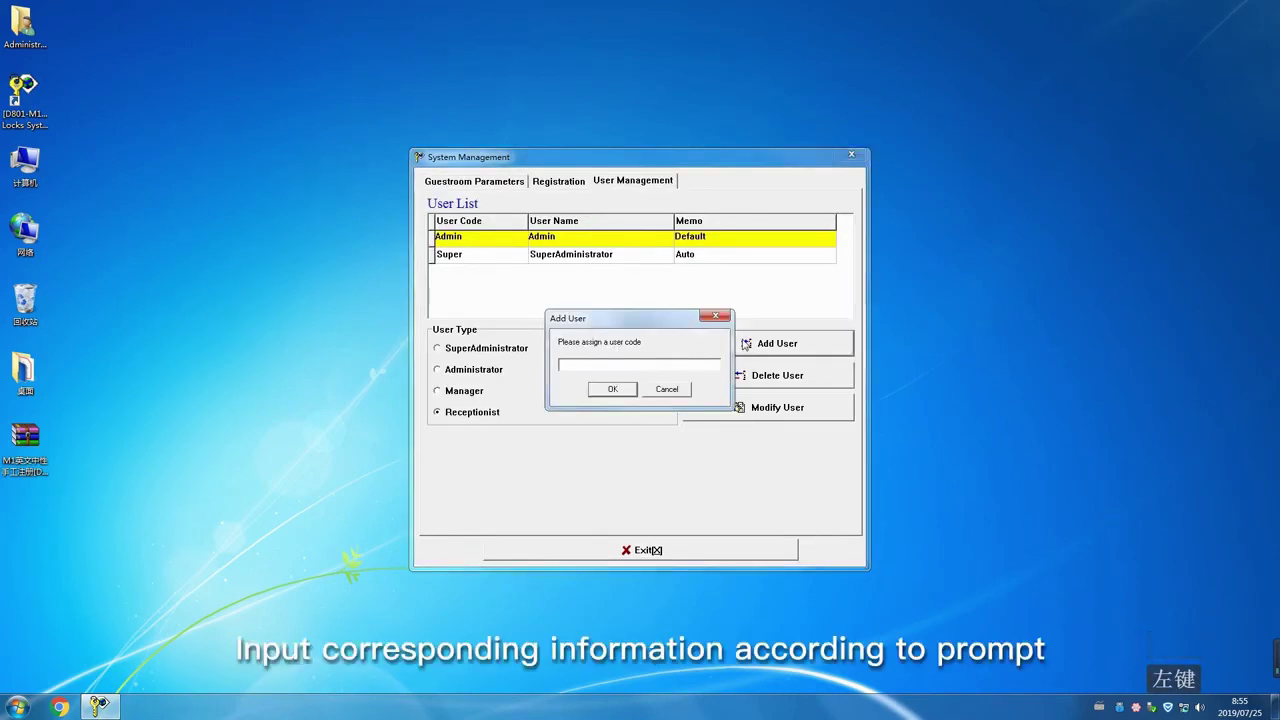
pyautogui.press('Return')
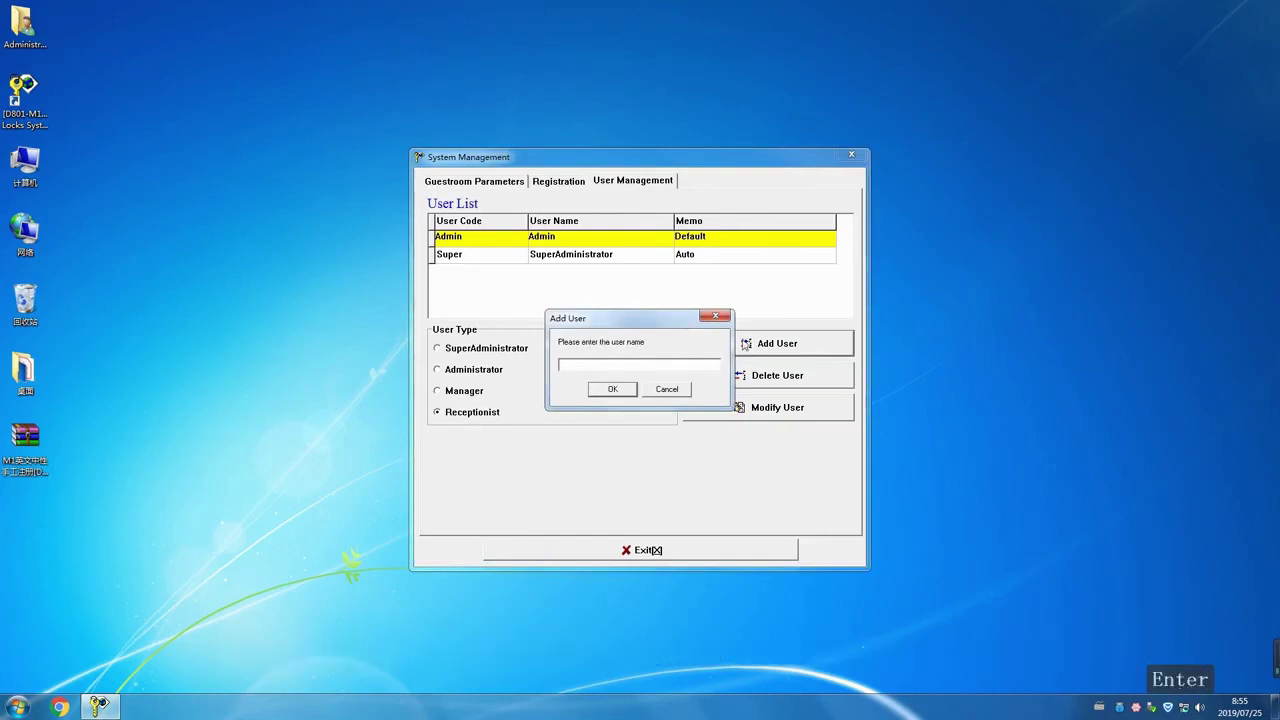
pyautogui.write('22')
pyautogui.press('Return')
pyautogui.press('Return')
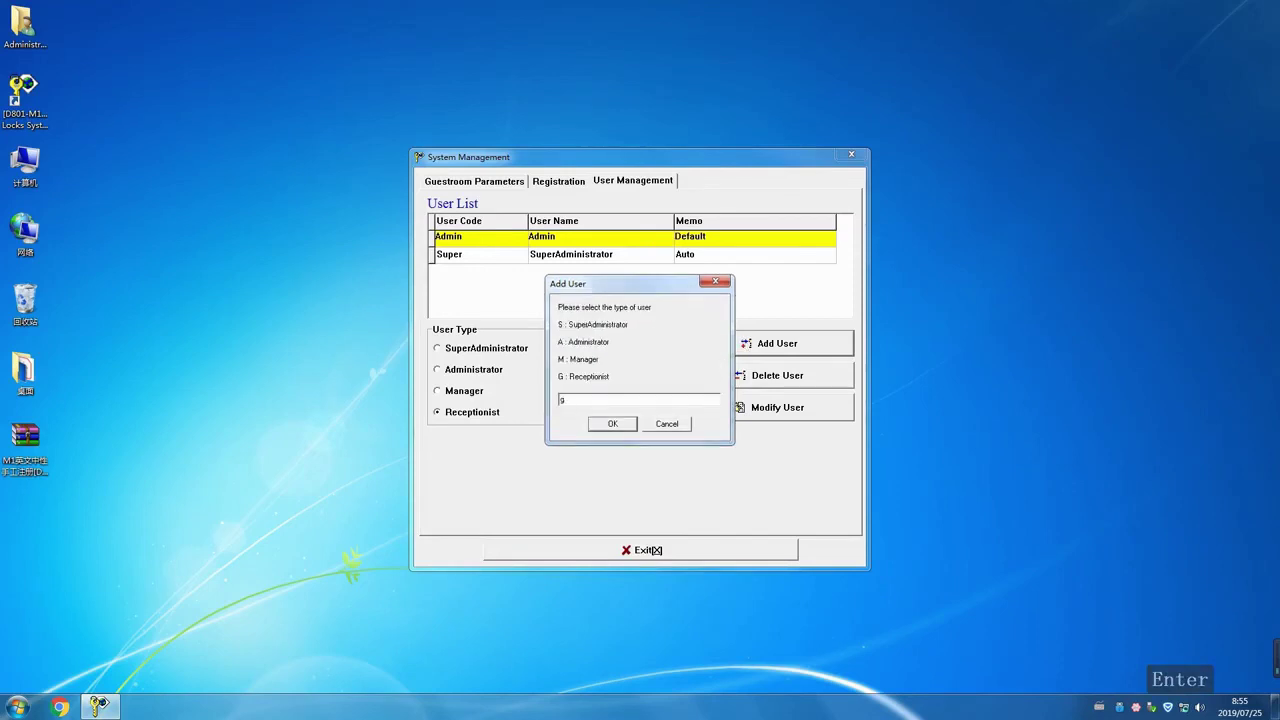
pyautogui.click(628, 428)
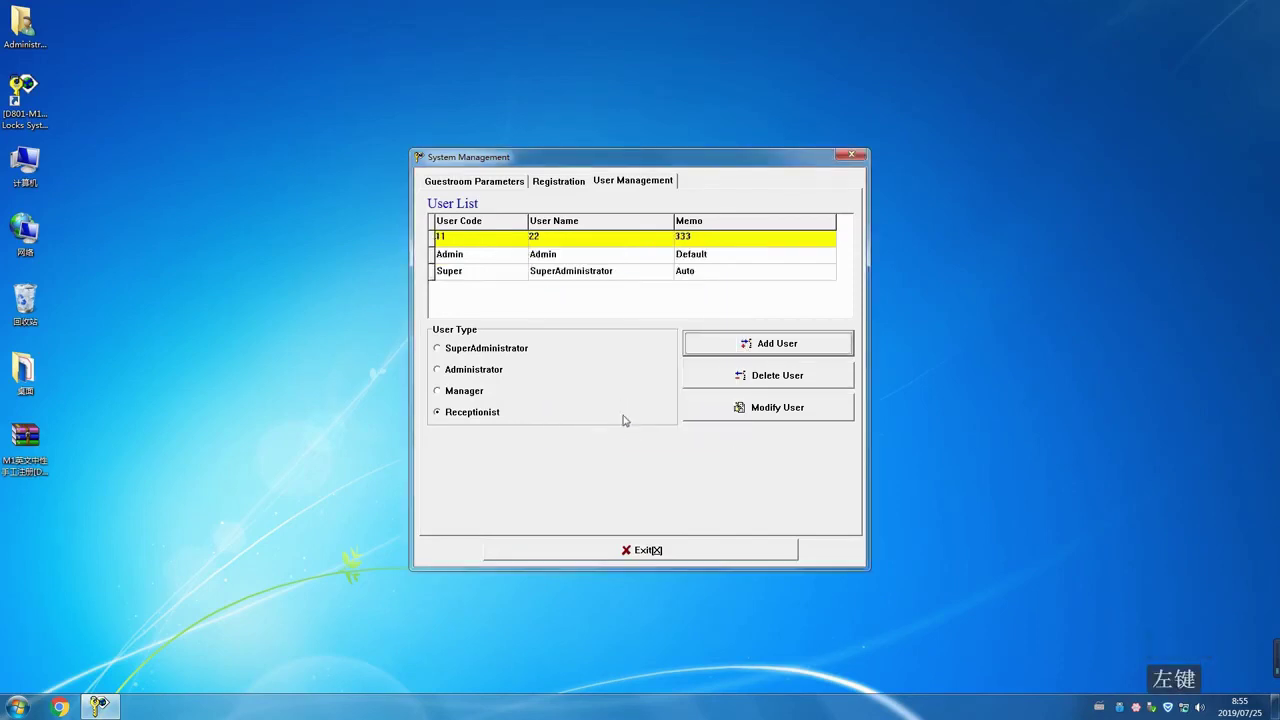
pyautogui.click(643, 550)
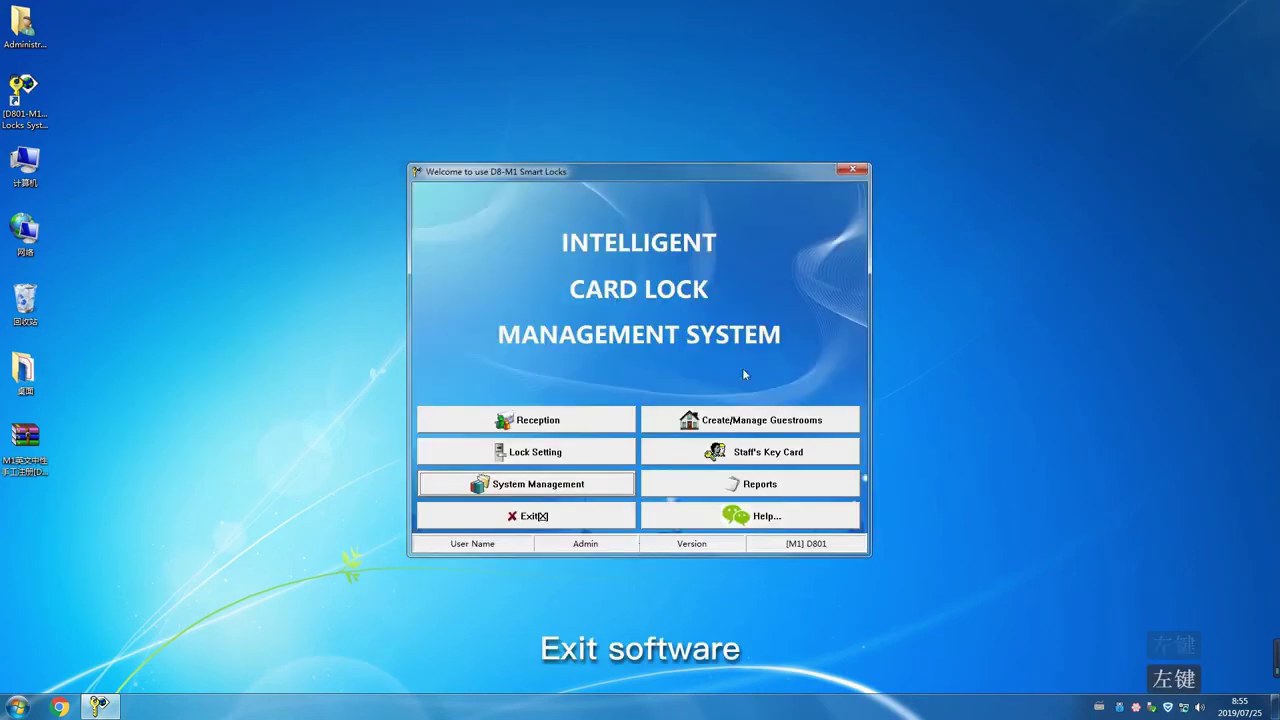
# Log out, close the login window, and relaunch Smart Locks from its desktop shortcut.
pyautogui.click(852, 169)
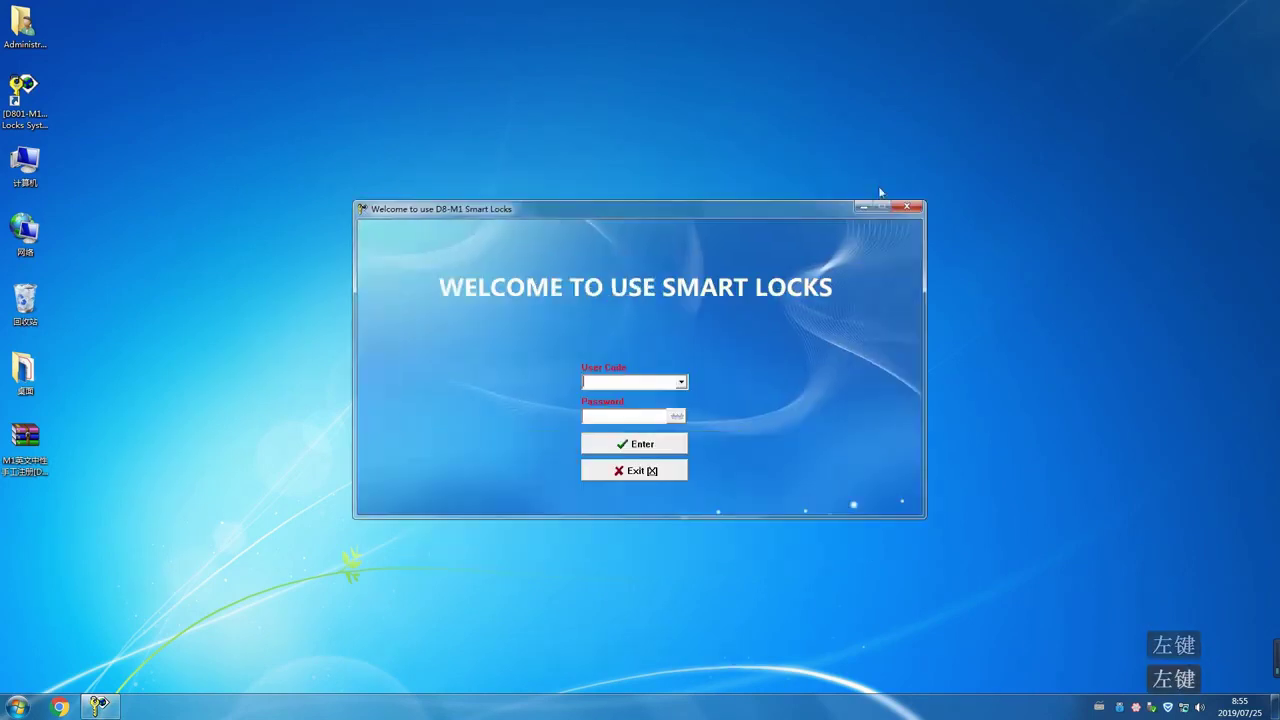
pyautogui.click(907, 208)
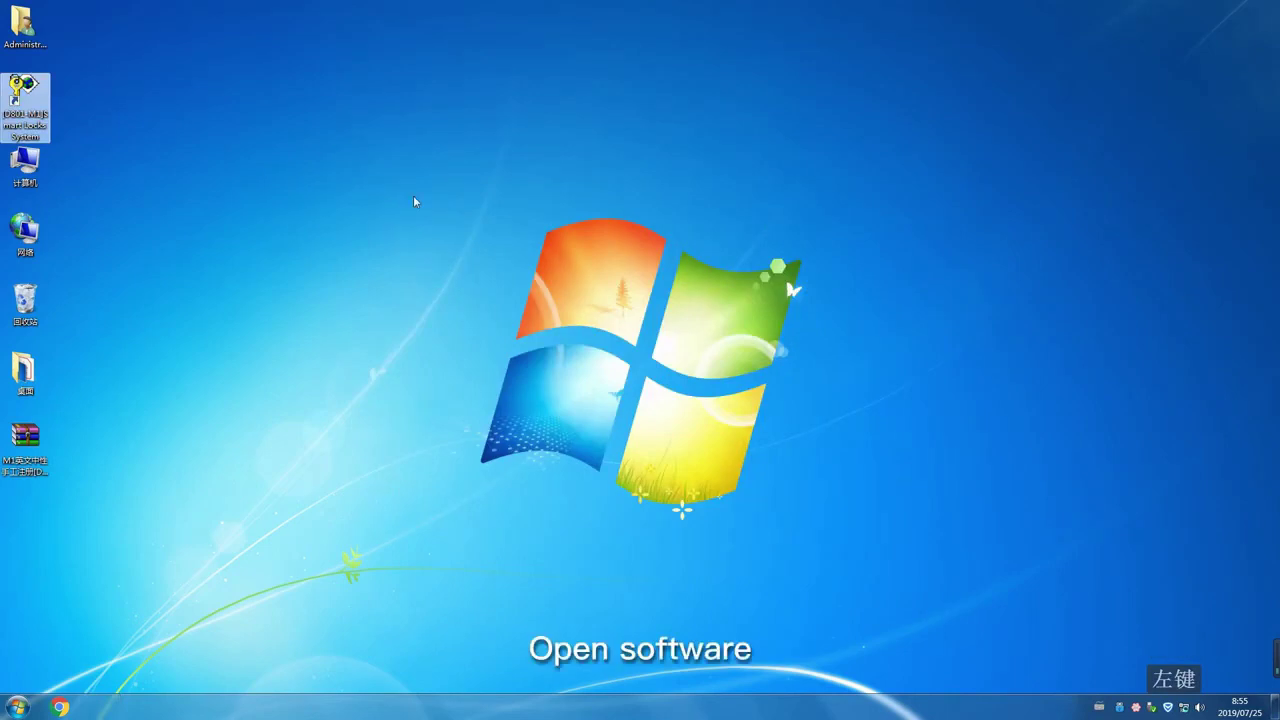
pyautogui.rightClick(24, 105)
pyautogui.click(40, 117)
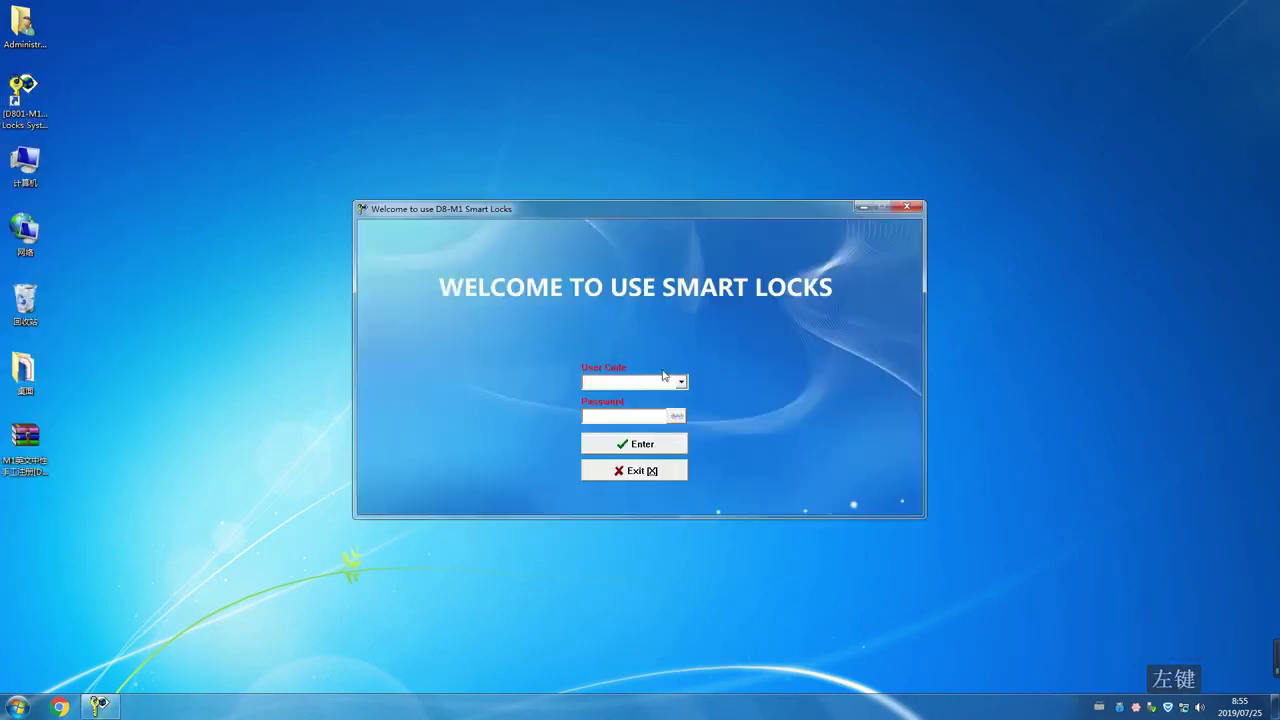
# Select user code 11 and set a new login password, entering it twice.
pyautogui.click(681, 382)
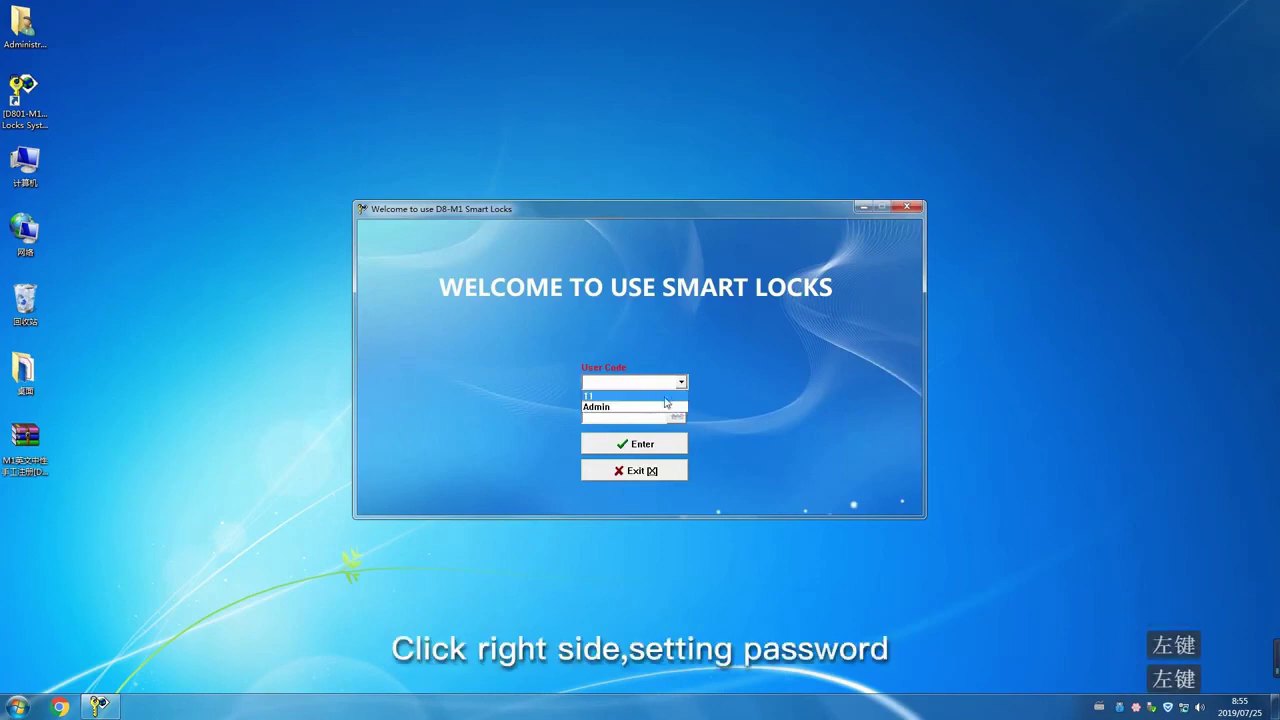
pyautogui.click(666, 397)
pyautogui.click(682, 418)
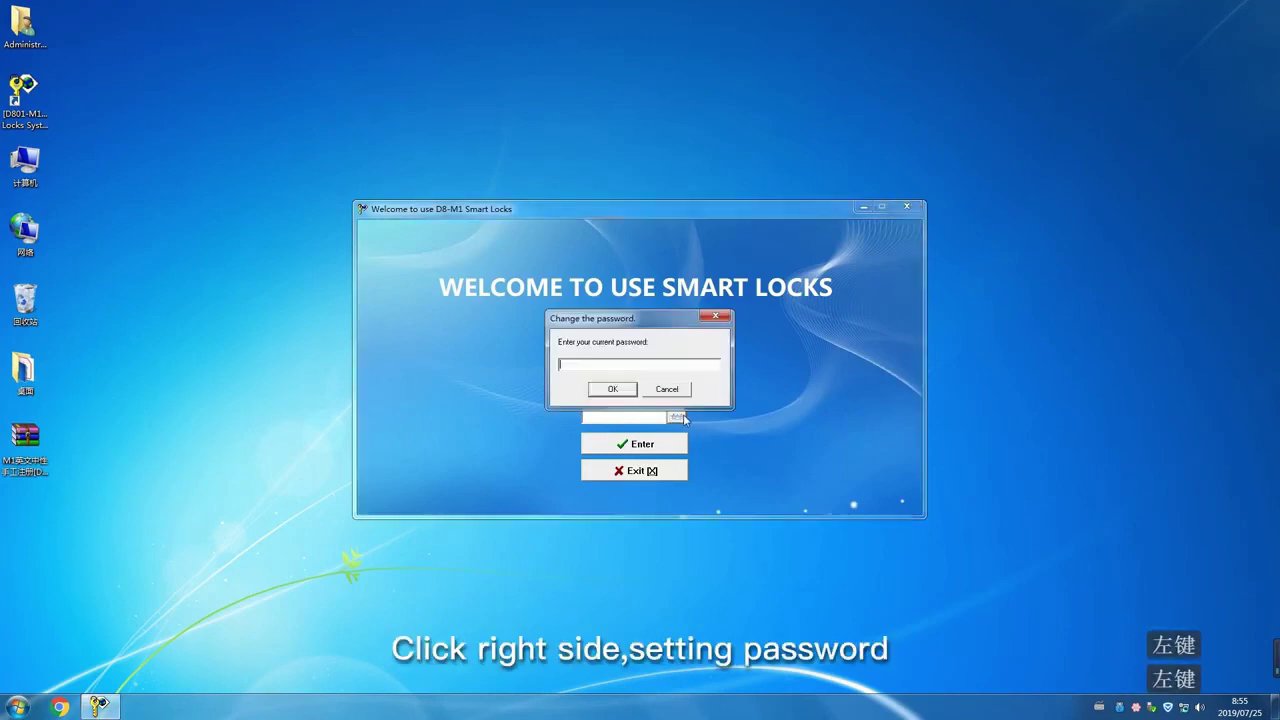
pyautogui.click(626, 390)
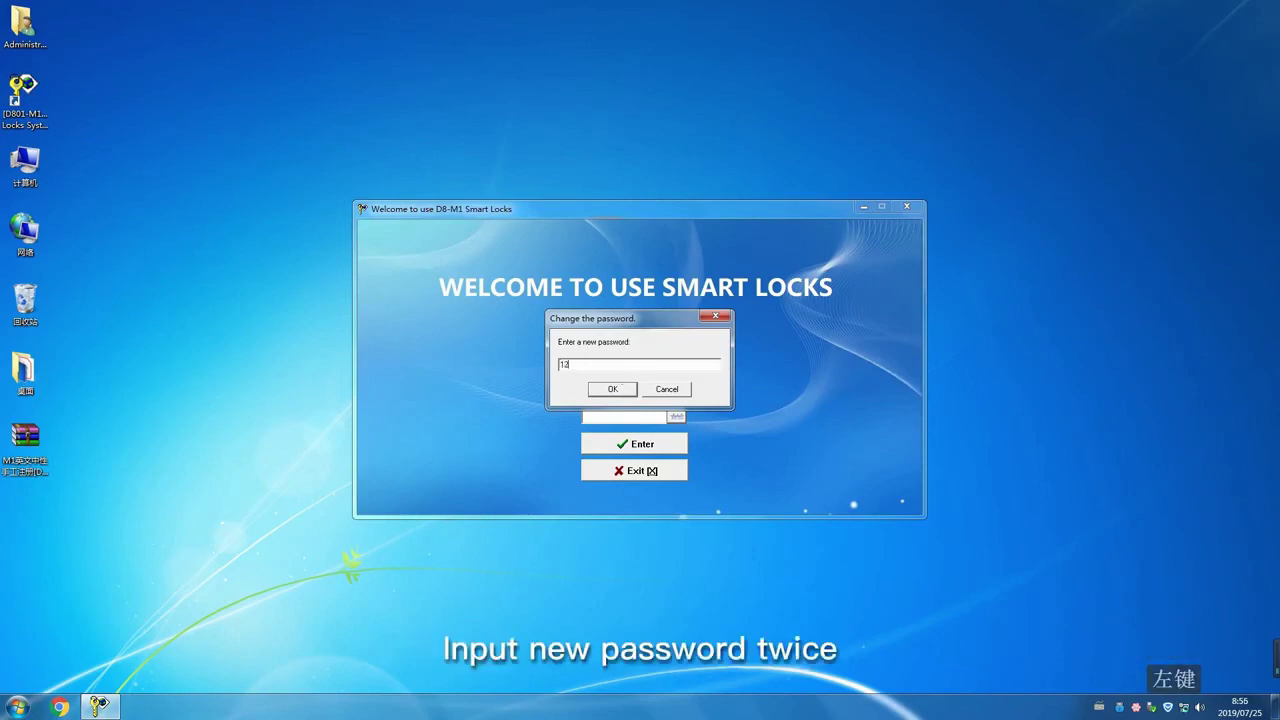
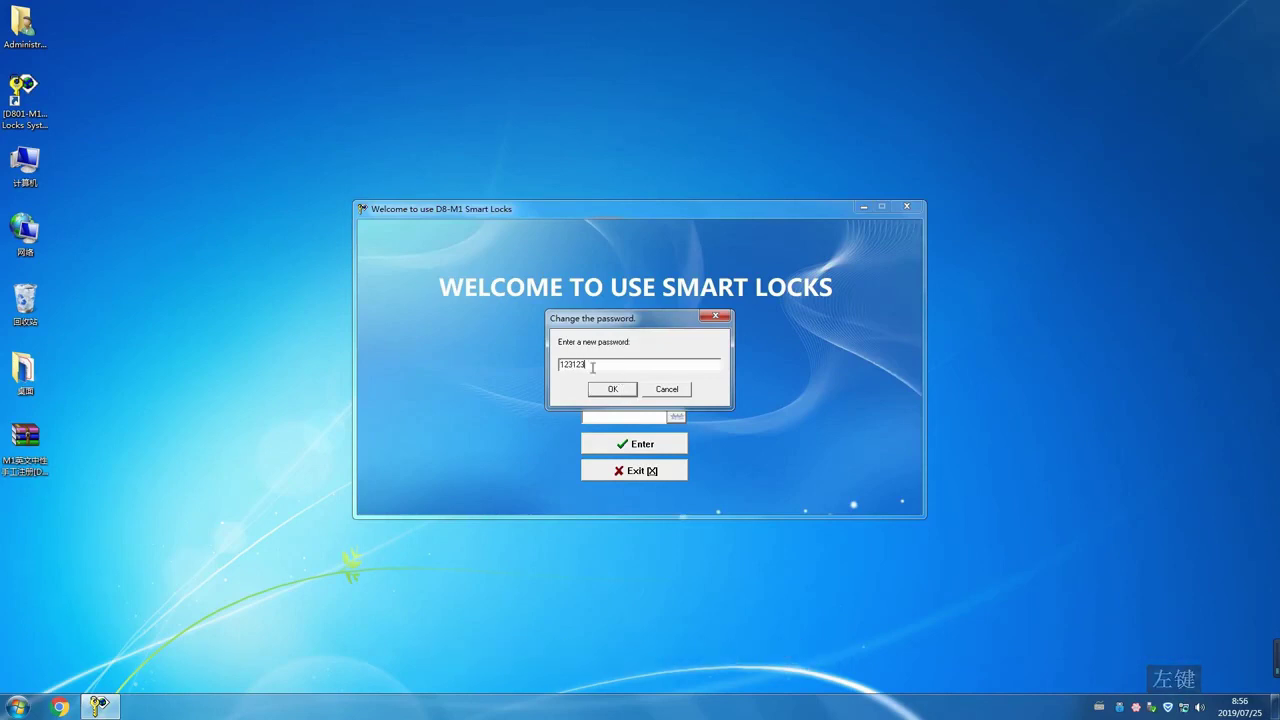
pyautogui.click(597, 389)
pyautogui.click(609, 391)
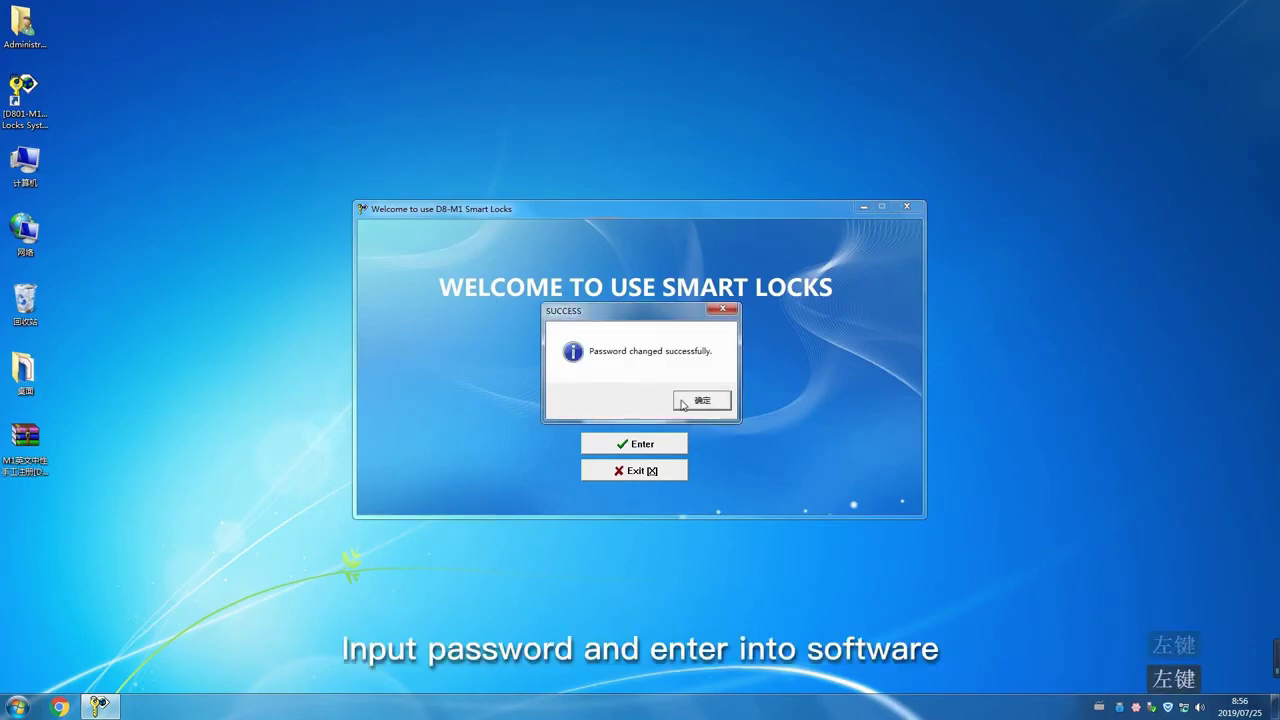
# Dismiss the password-changed message and log in as user 11 with the new password.
pyautogui.click(694, 400)
pyautogui.click(646, 414)
pyautogui.write('***')
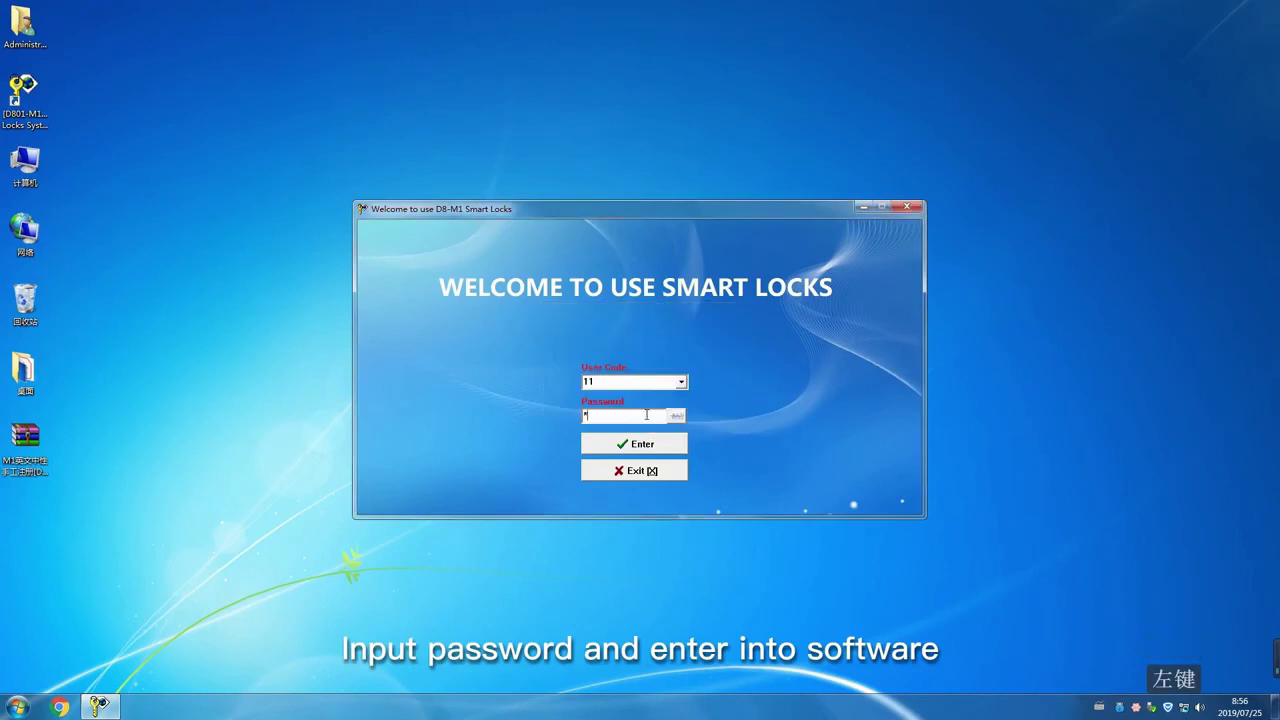
pyautogui.write('***')
pyautogui.click(651, 443)
pyautogui.click(651, 448)
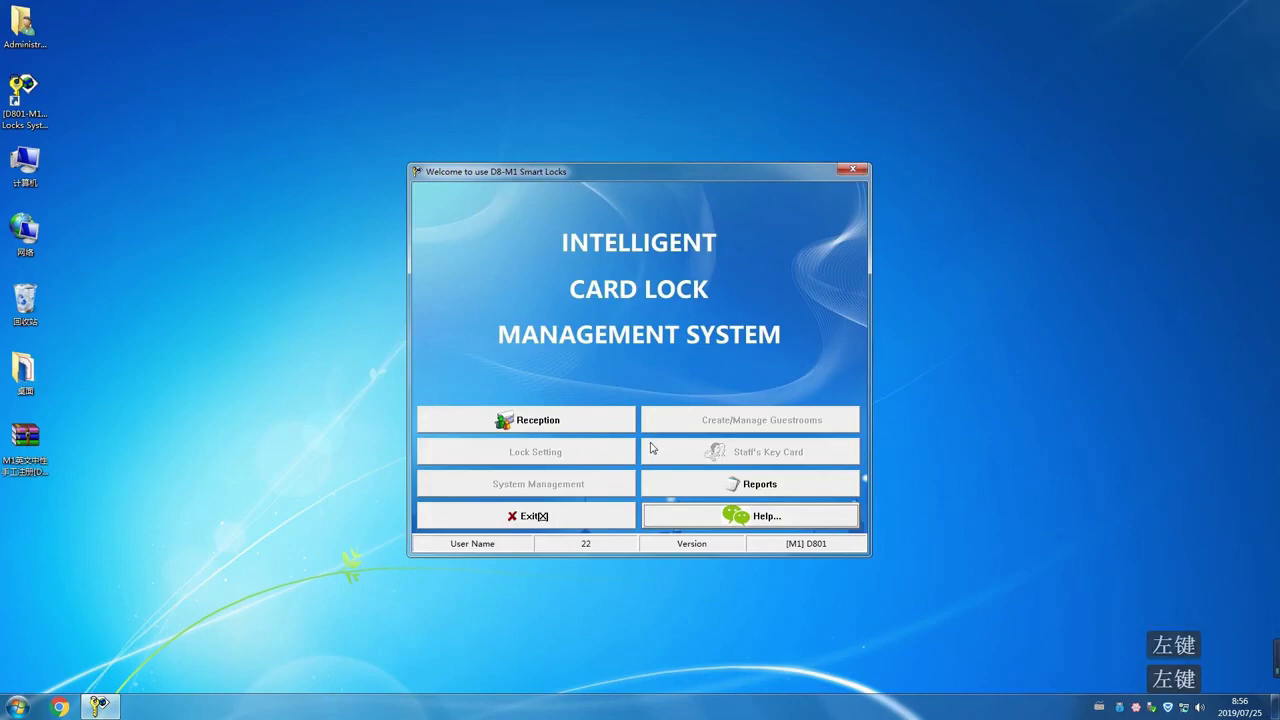